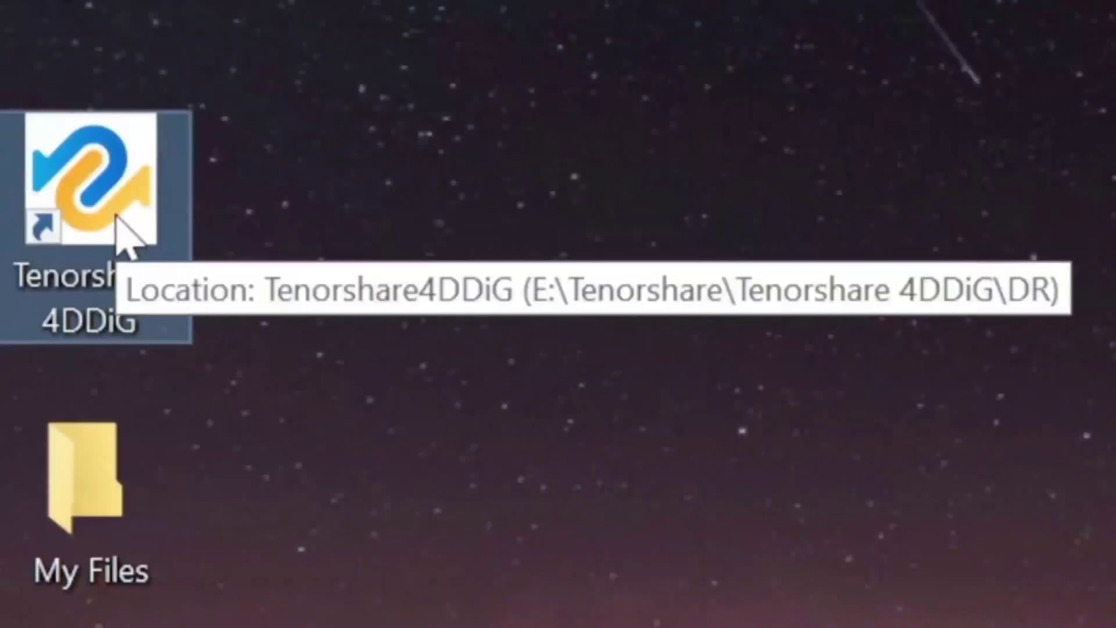
- Launch 4DDiG and scan drive D: for every file type except Emails
double_click(119, 220)
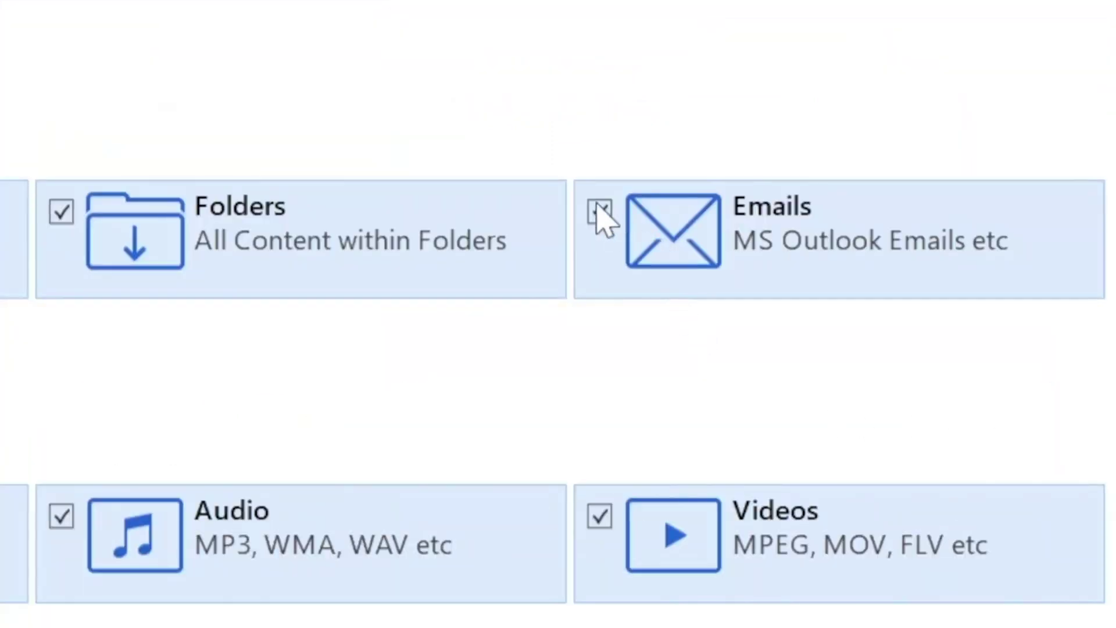
click(695, 319)
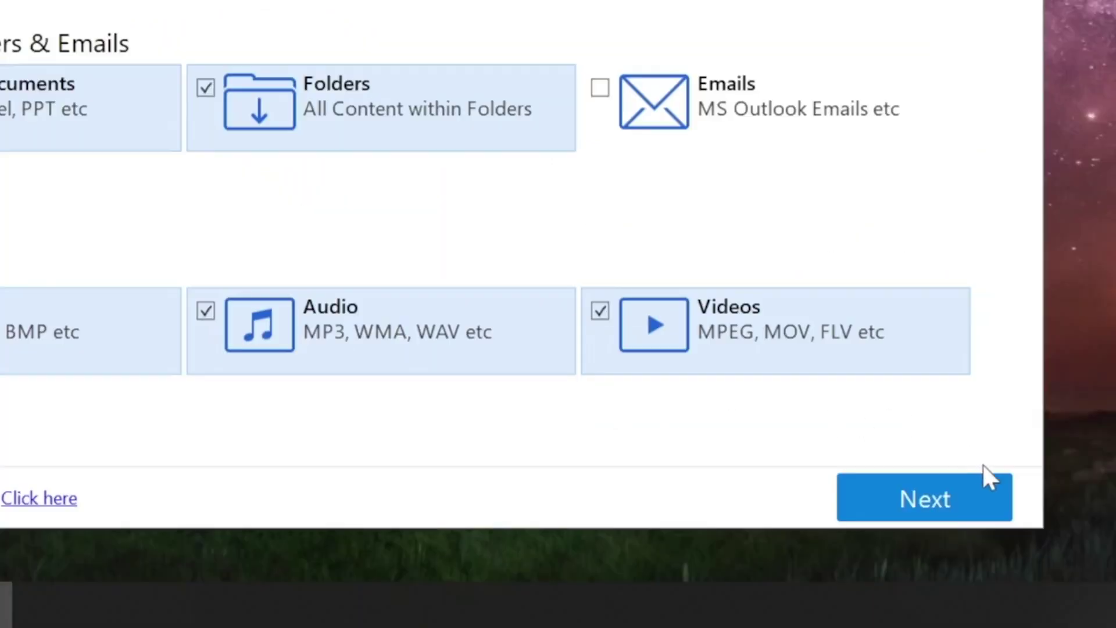
click(974, 495)
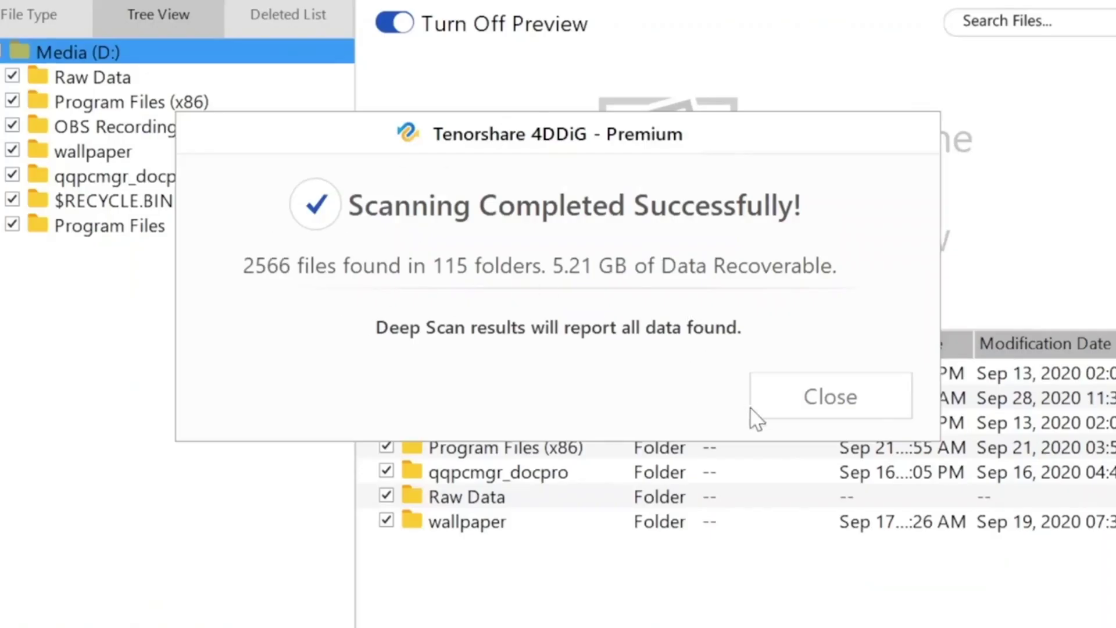
- Browse $RECYCLE.BIN down to its $RPPCWN2, $RWUWCXX and $RZMYD69 deleted-file folders
click(879, 400)
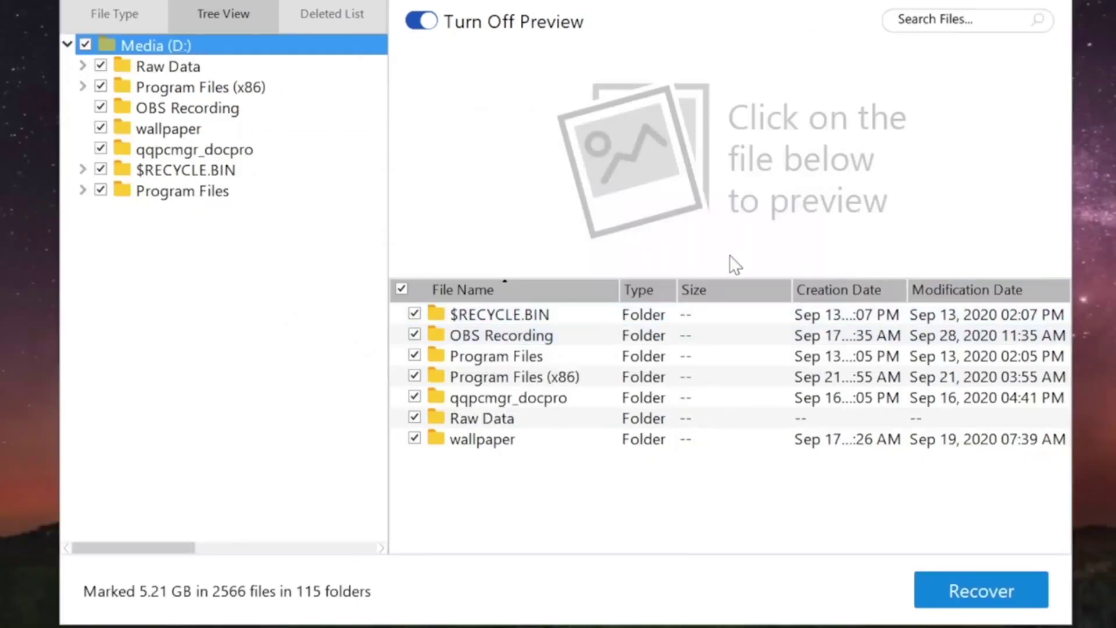
double_click(549, 315)
double_click(532, 319)
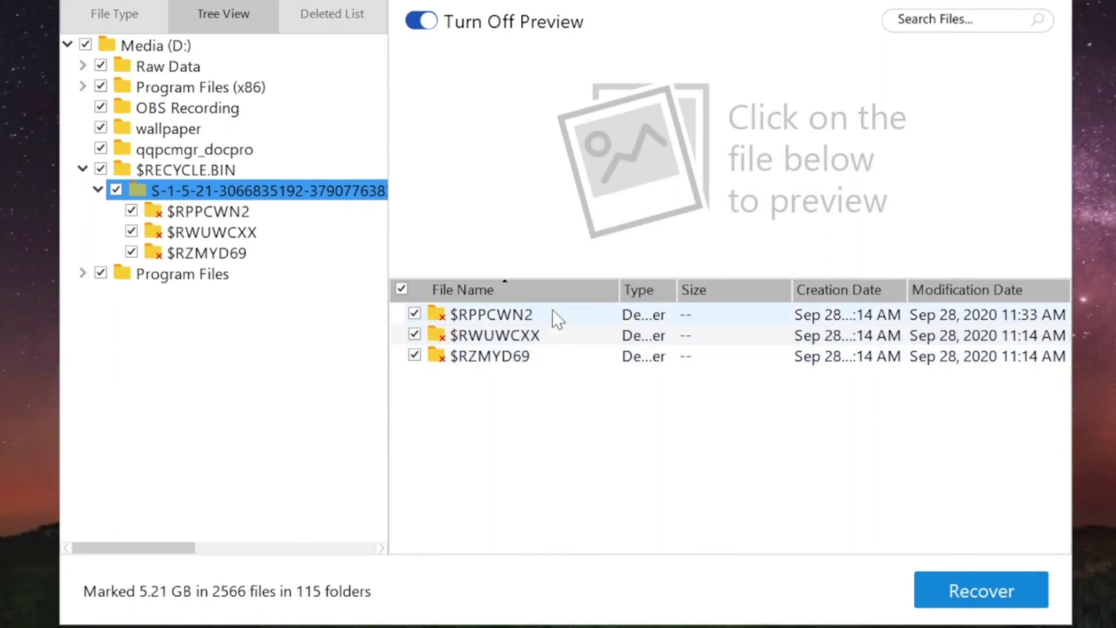
double_click(552, 311)
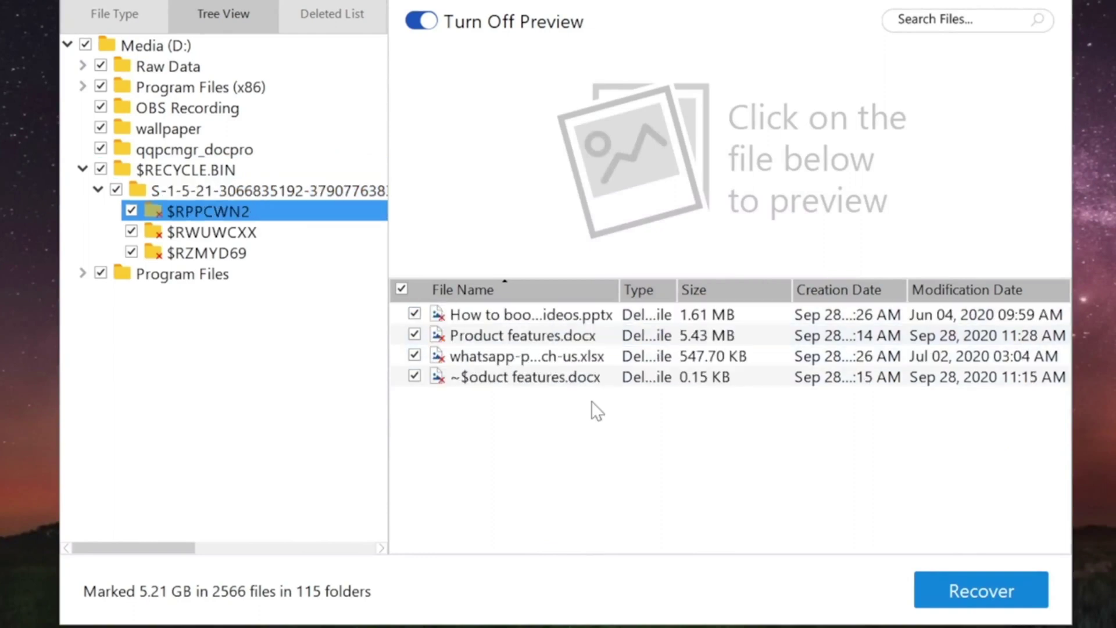
click(212, 232)
click(207, 253)
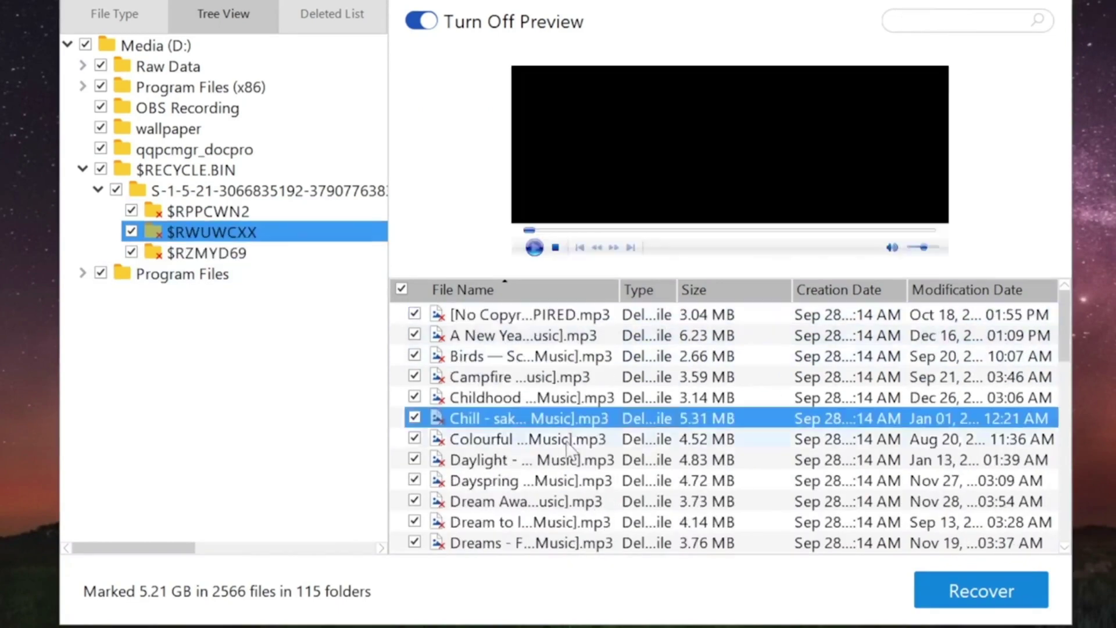
- Preview the deleted mp3 files and several deleted images found there
click(523, 394)
click(560, 313)
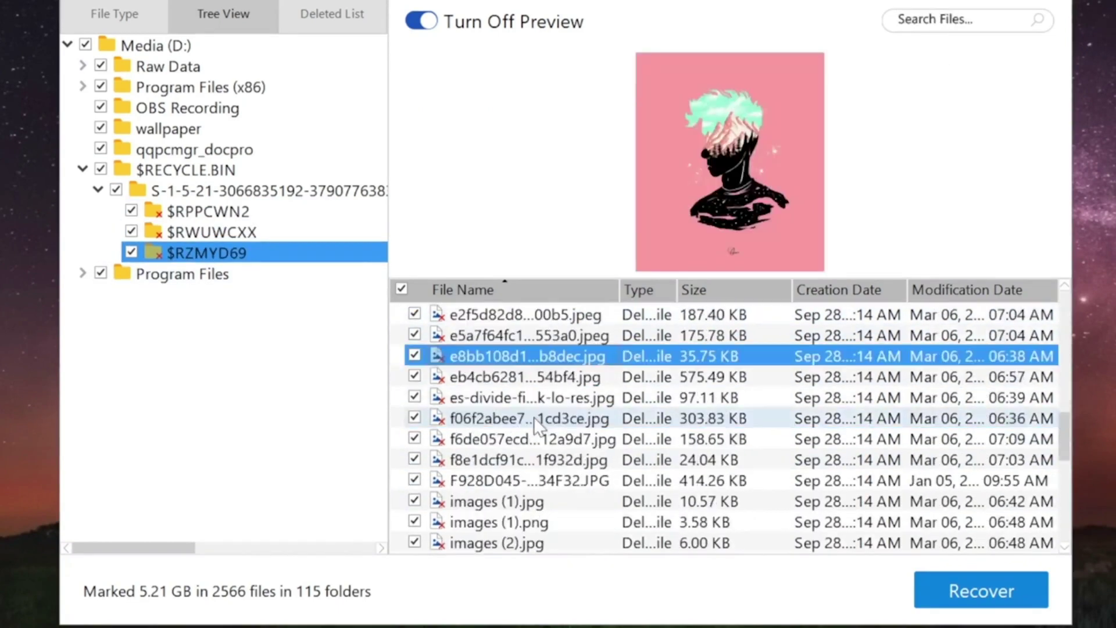
click(526, 460)
scroll(526, 418, down, 3)
click(511, 334)
scroll(523, 418, down, 3)
click(531, 482)
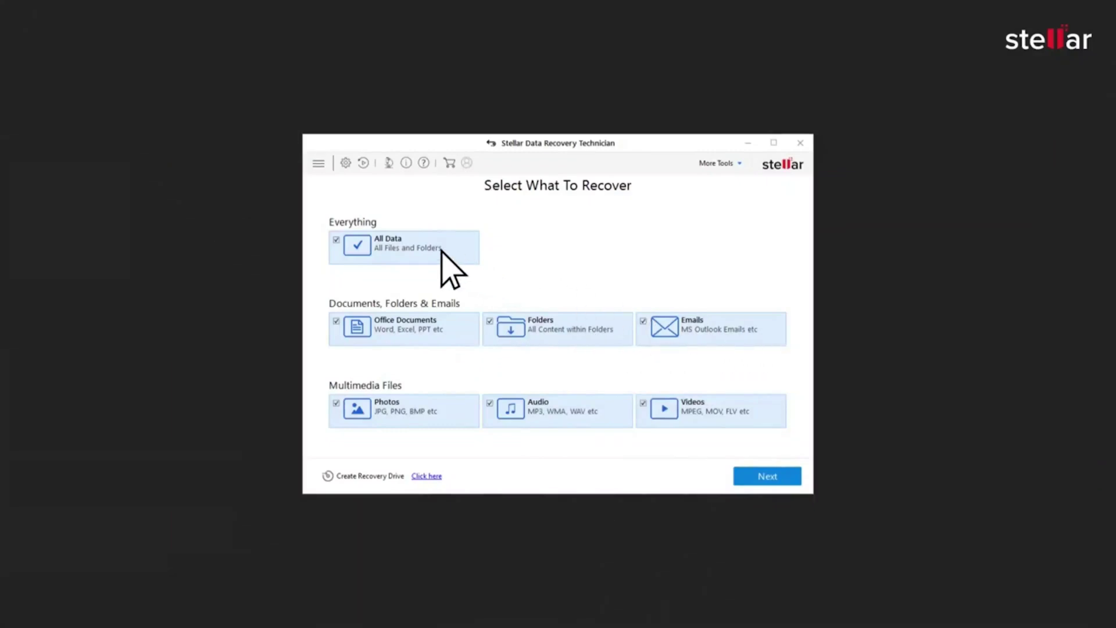
- In Stellar, continue to the recovery location and start scanning the RAID drives
click(791, 482)
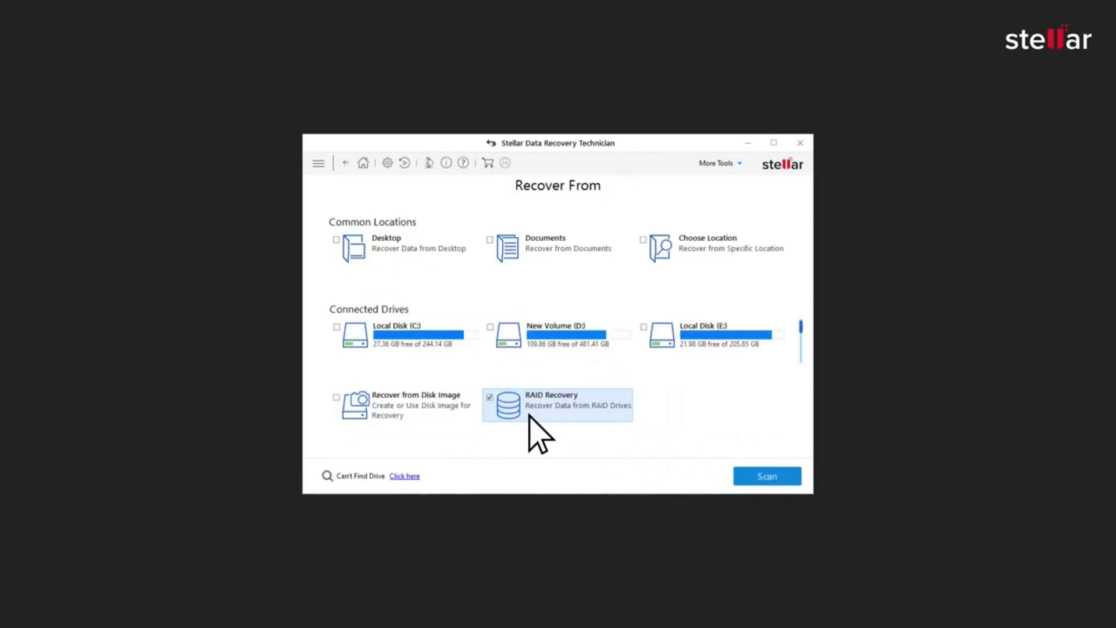
click(792, 482)
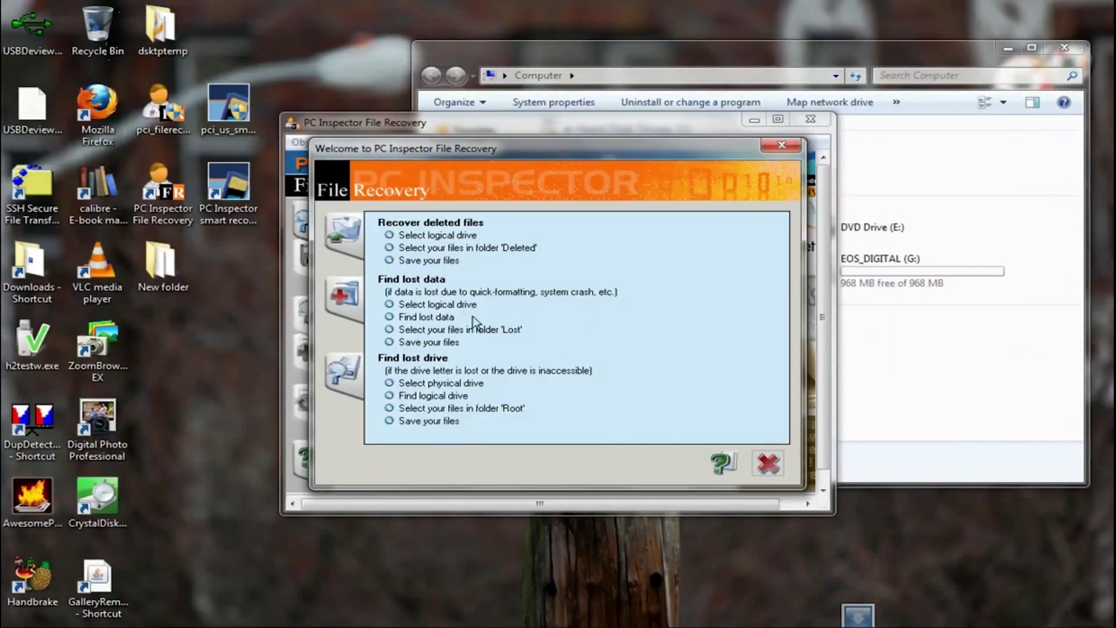
- Recover deleted files from the EOS_DIGITAL card and open its Deleted > DCIM > 100CANON folder
click(347, 233)
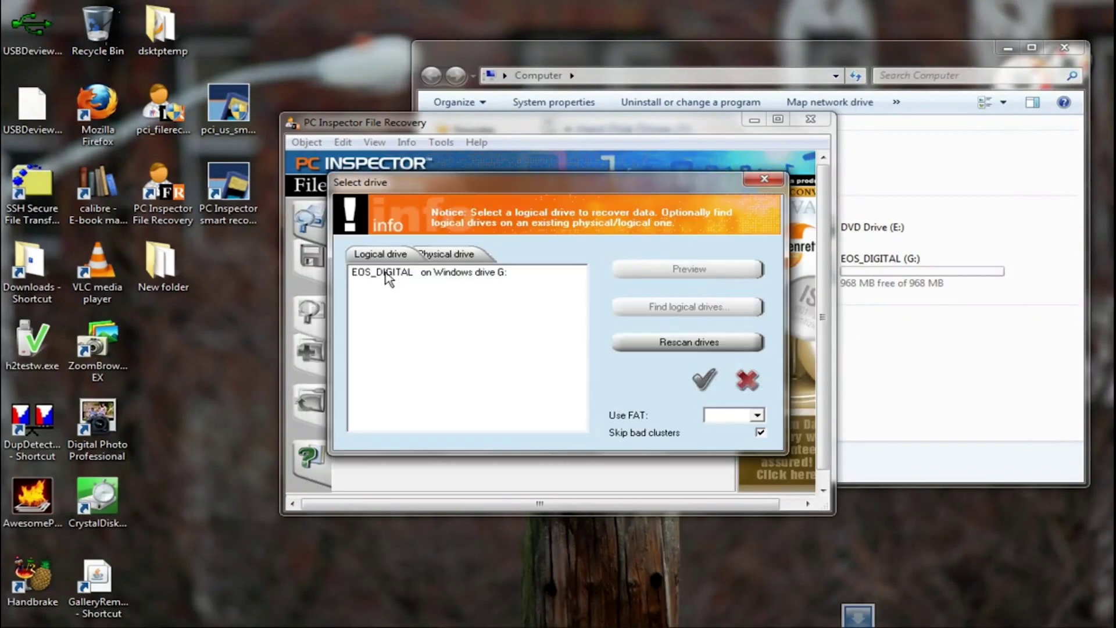
click(388, 273)
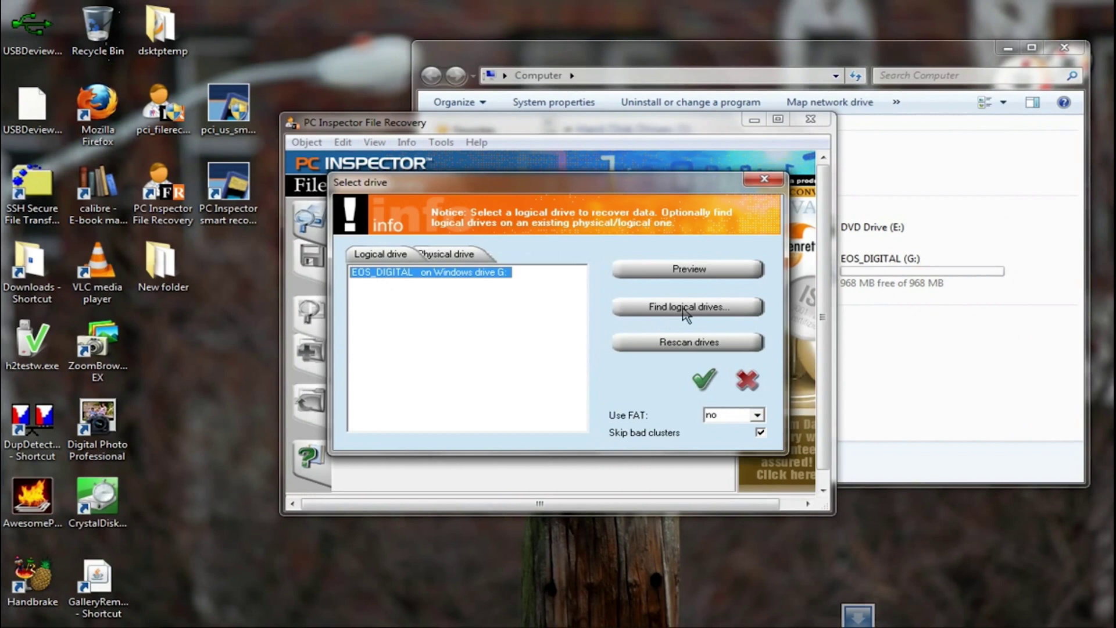
click(705, 383)
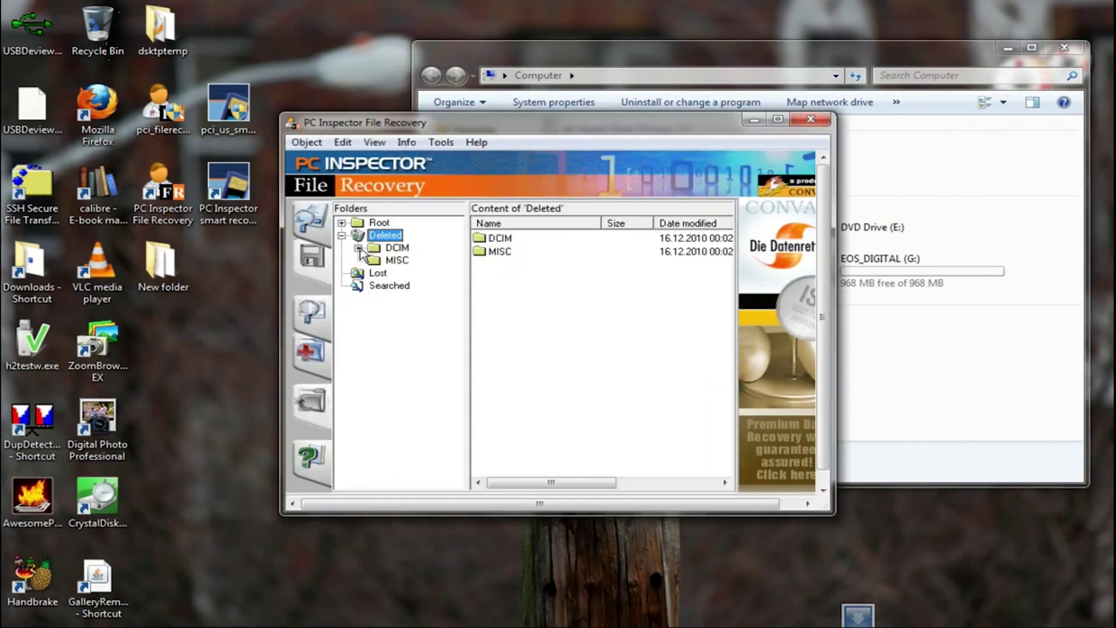
click(358, 249)
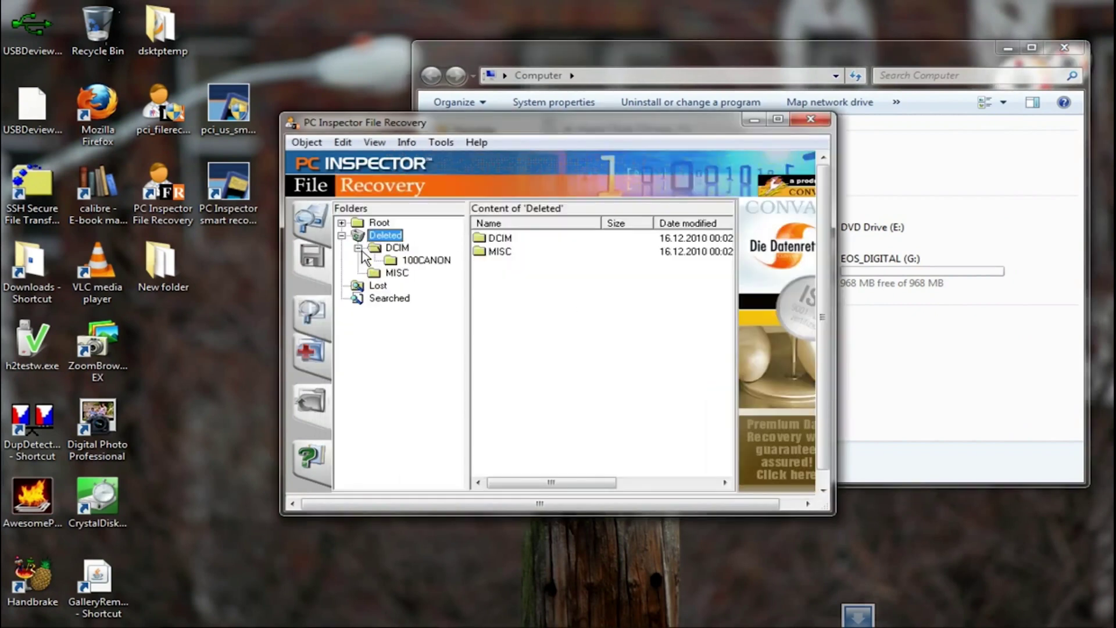
click(413, 266)
- Save all six _MG_ files into the desktop recovery folder
drag(556, 324, 517, 242)
right_click(517, 242)
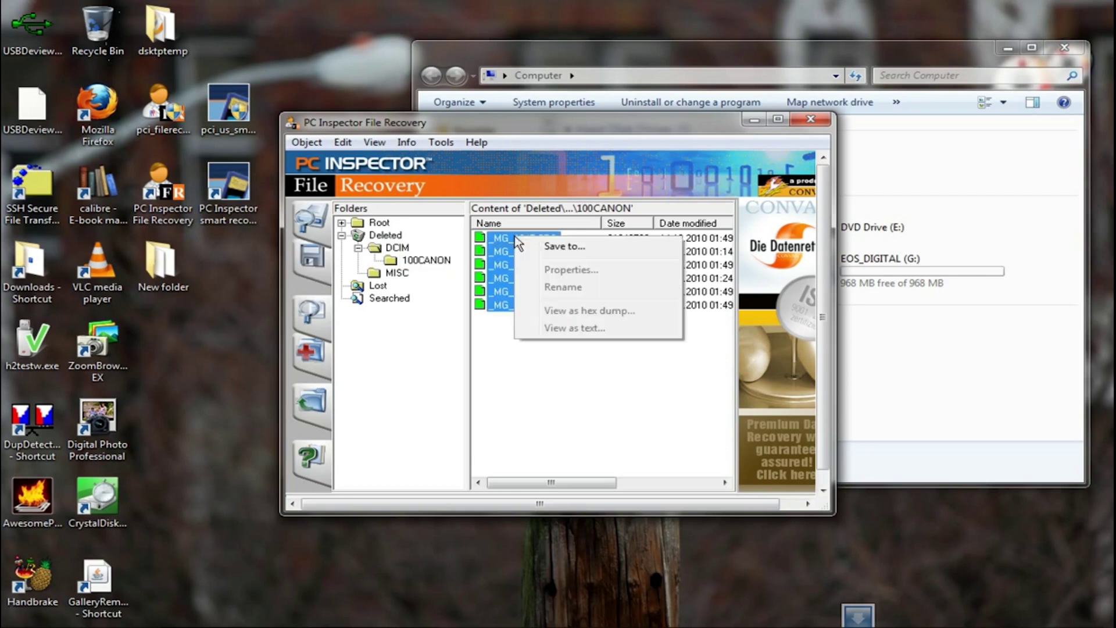
click(548, 247)
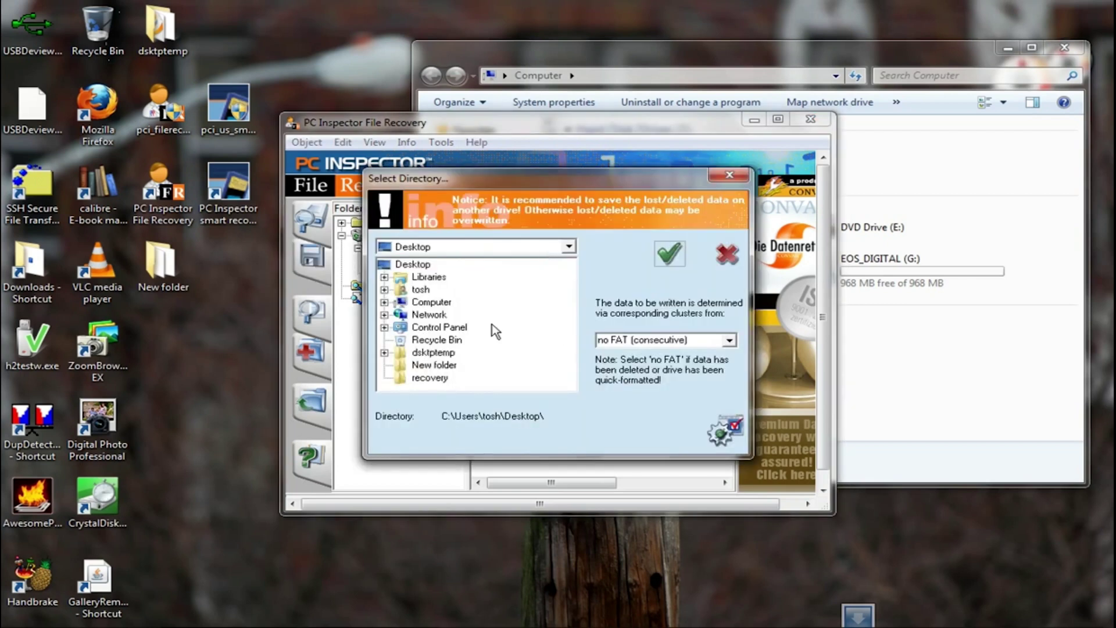
click(433, 378)
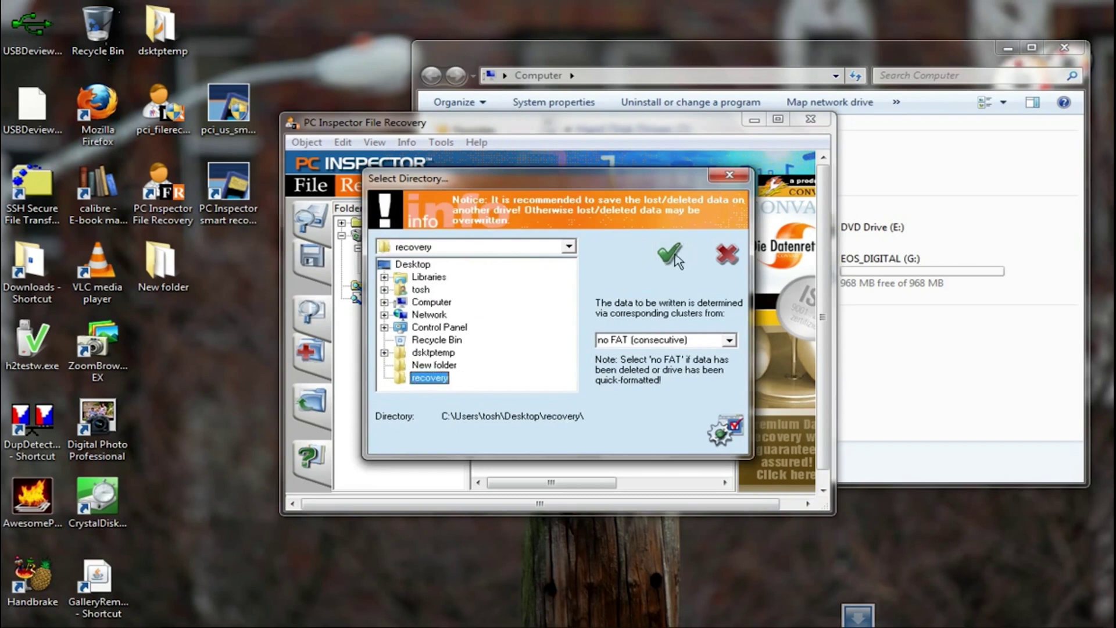
click(672, 254)
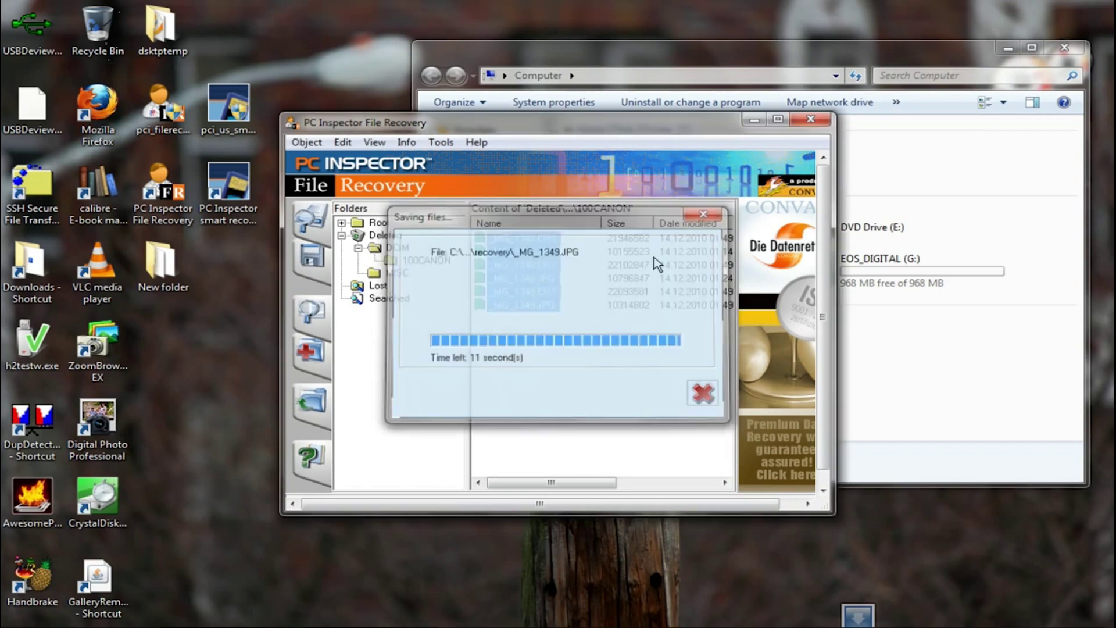
- Open the desktop recovery folder and inspect _MG_1347.JPG, _MG_1348.JPG, _MG_1349.JPG and _MG_1347.CR2
click(761, 123)
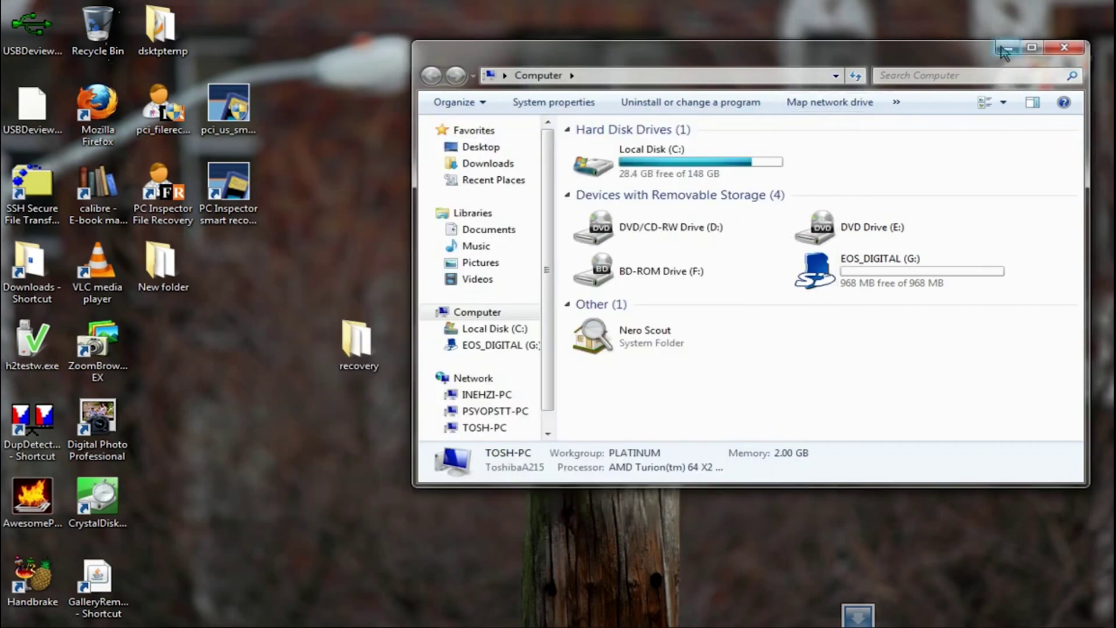
key(super+d)
double_click(355, 343)
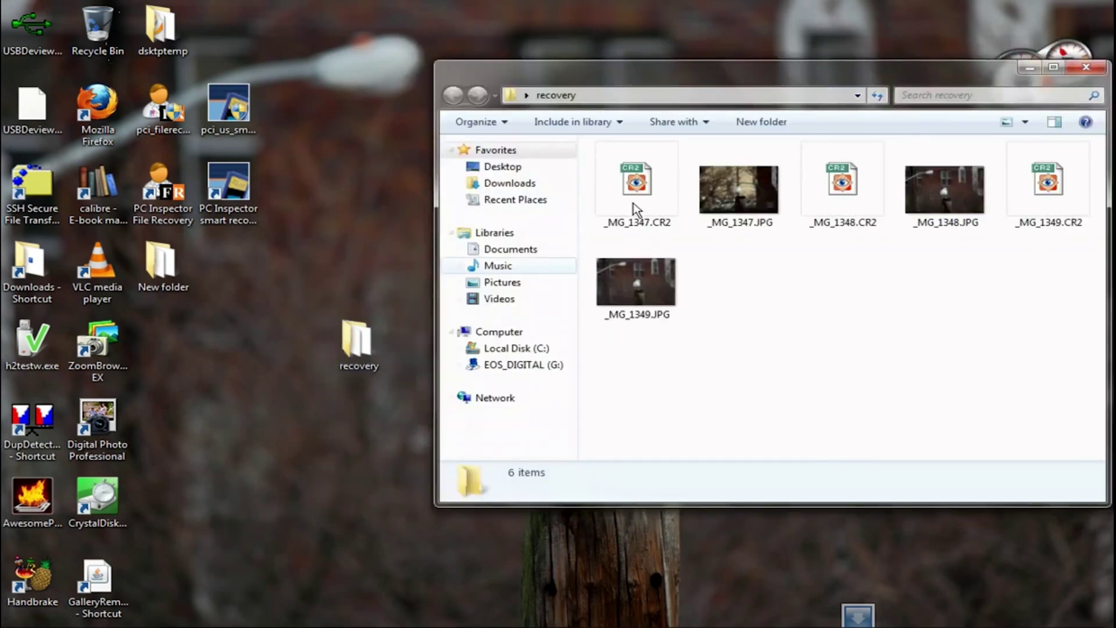
click(717, 191)
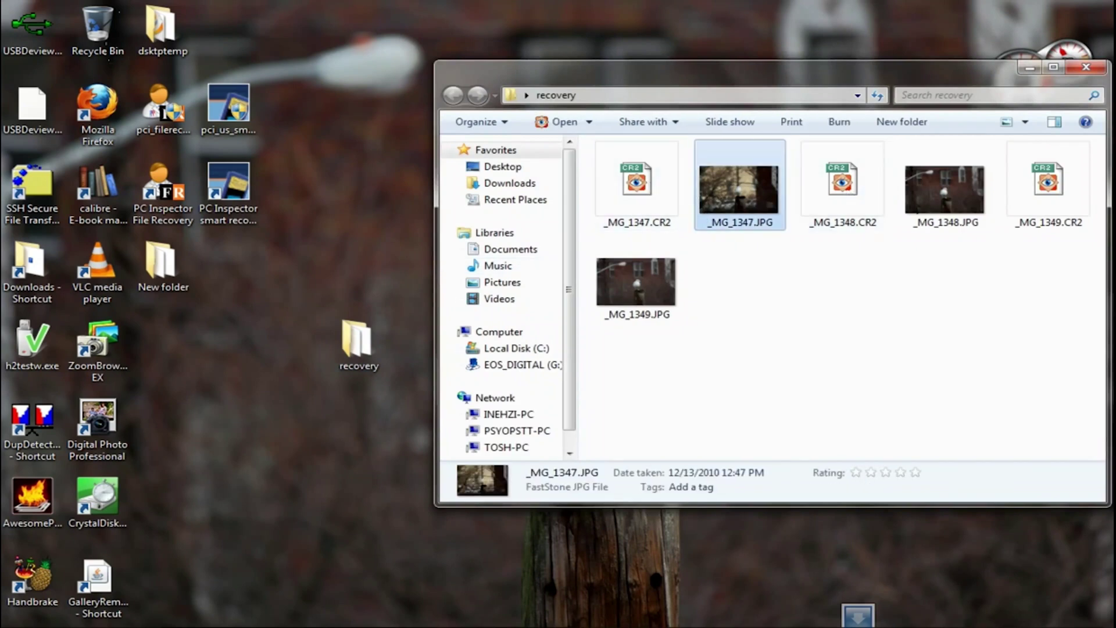
click(937, 194)
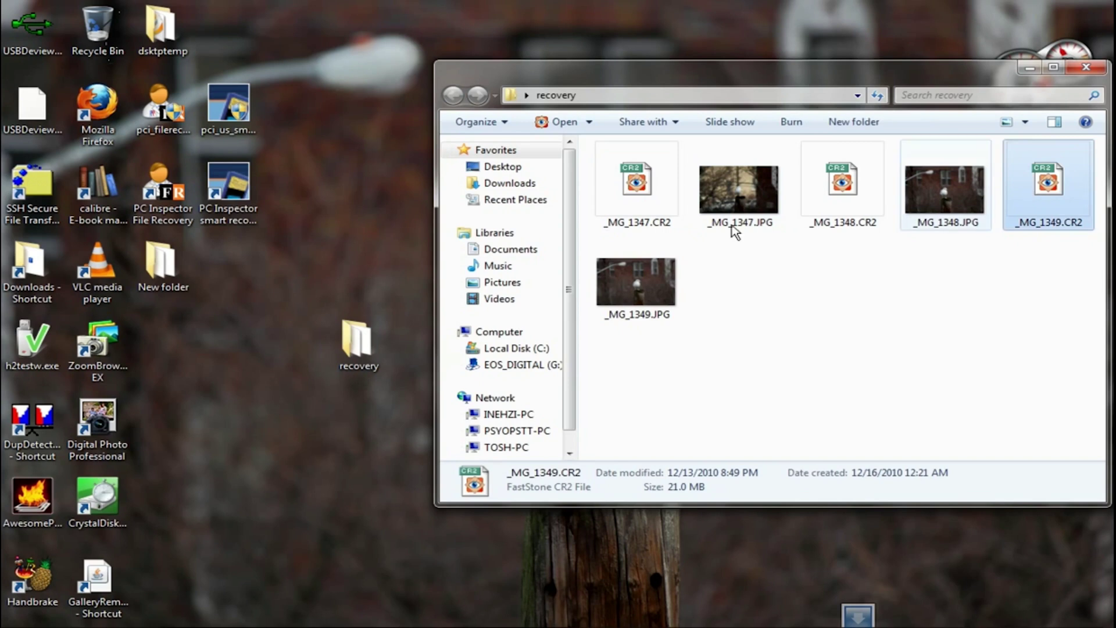
click(636, 282)
click(673, 189)
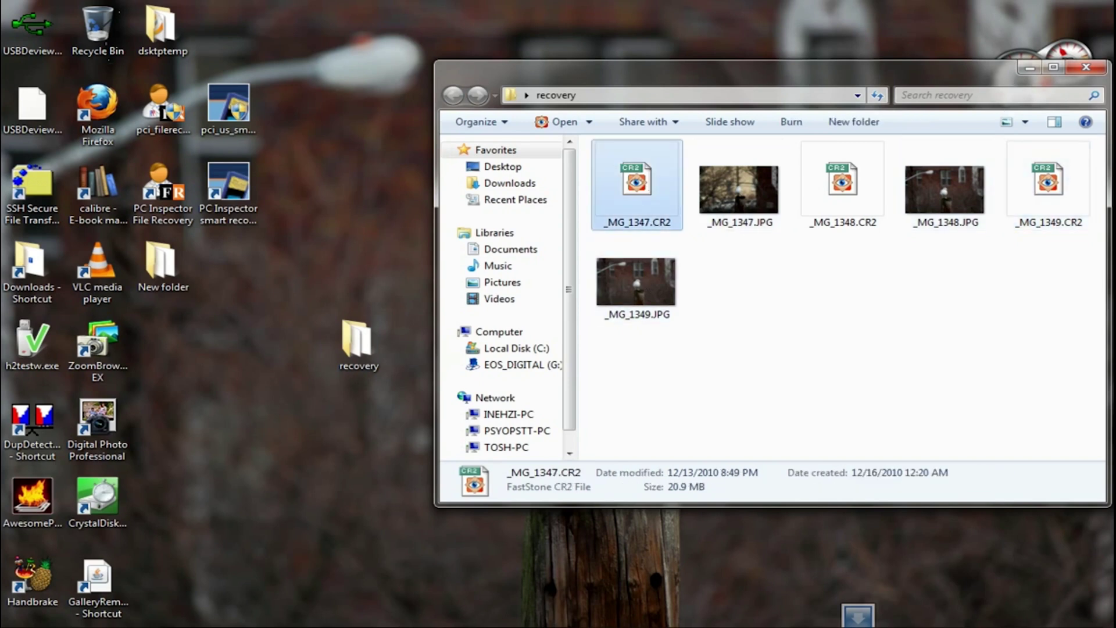
- Bring up the Disk Drill website and scroll through its Mac data recovery page
click(960, 615)
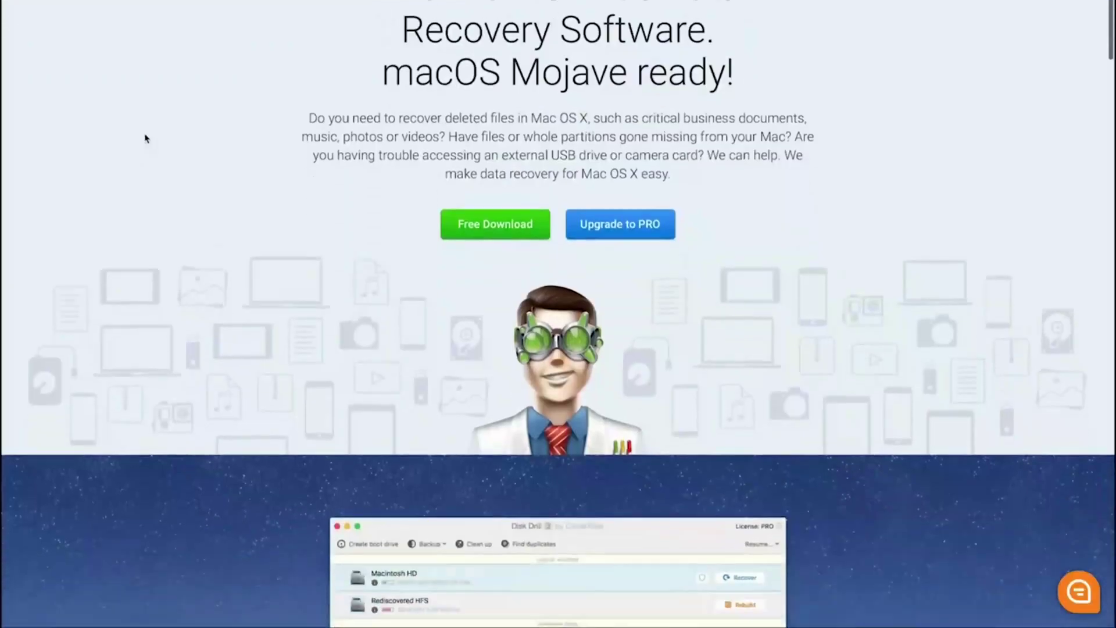
scroll(145, 138, down, 5)
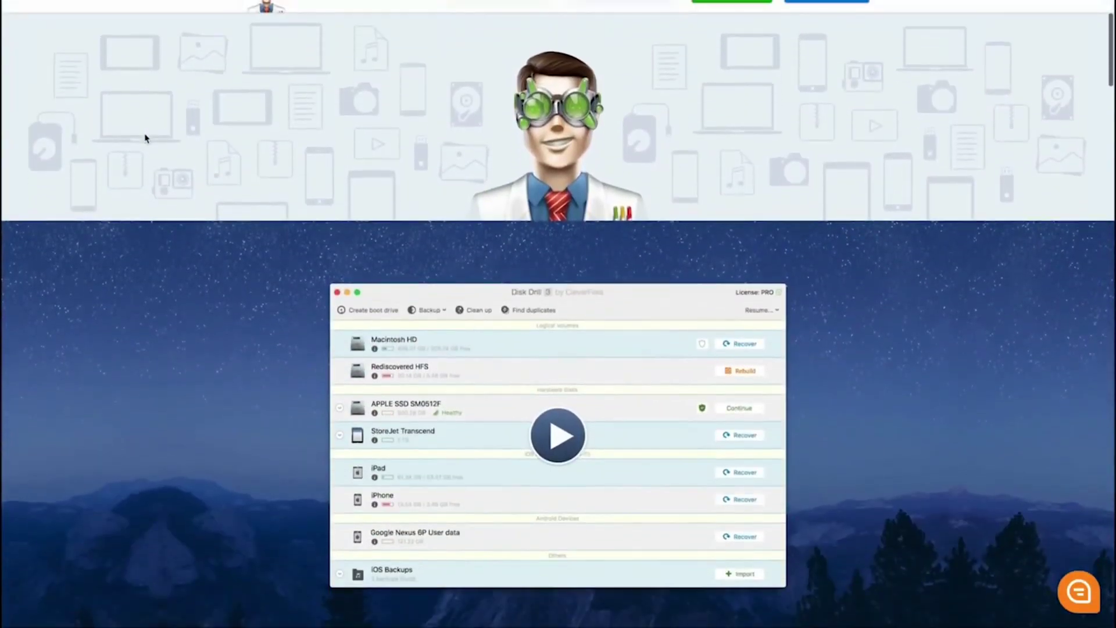
scroll(146, 138, down, 10)
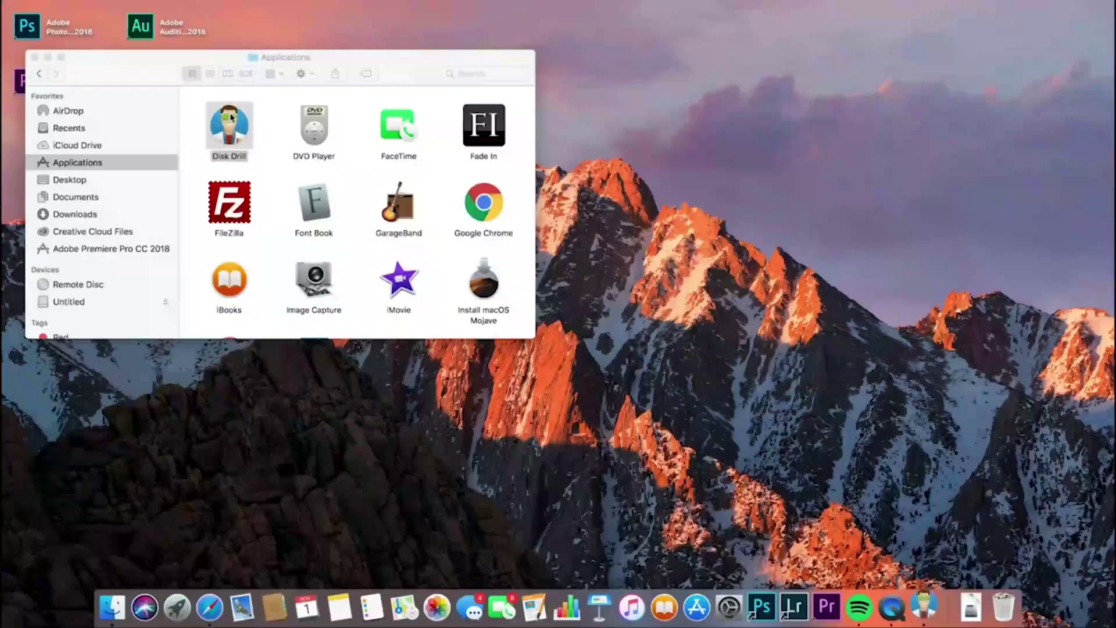
- Launch Disk Drill, submit the pasted activation code, then choose offline manual activation
double_click(230, 124)
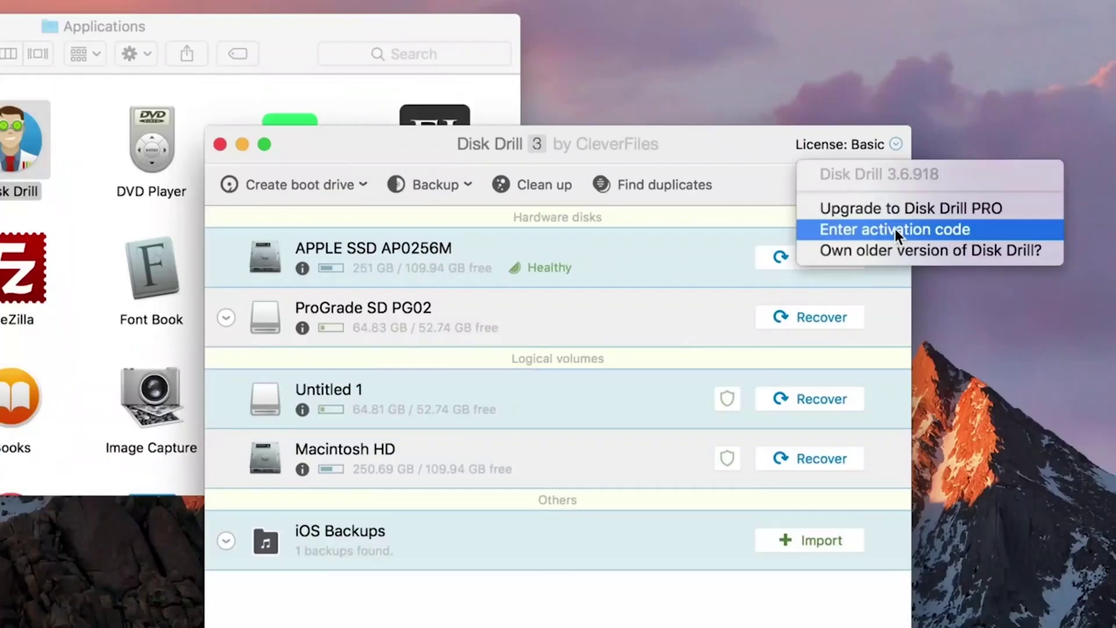
click(761, 178)
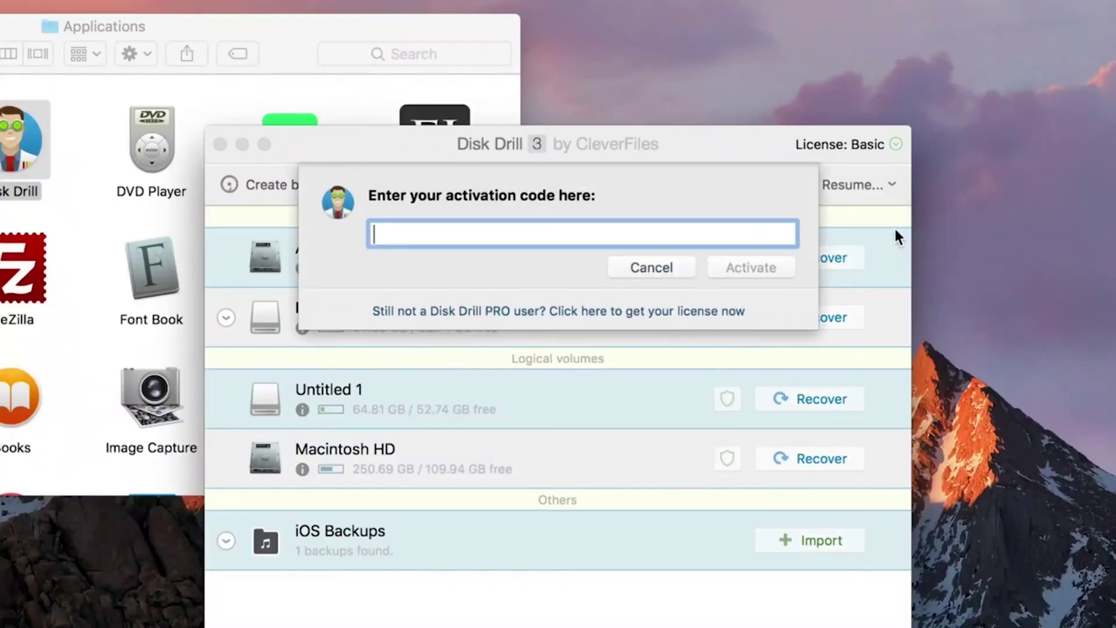
key(super+v)
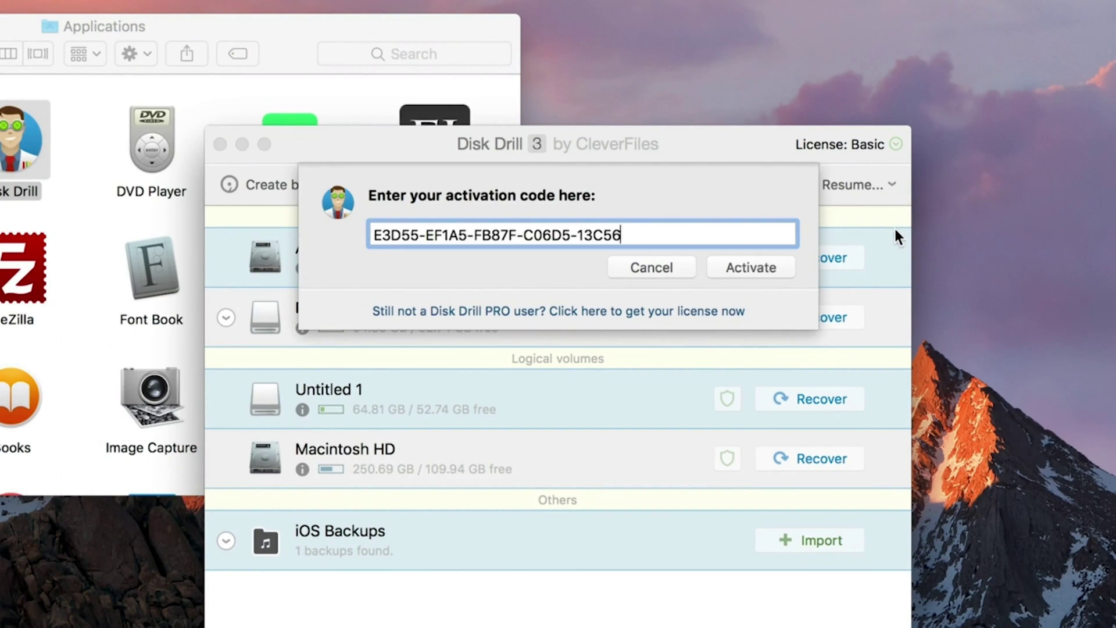
click(755, 266)
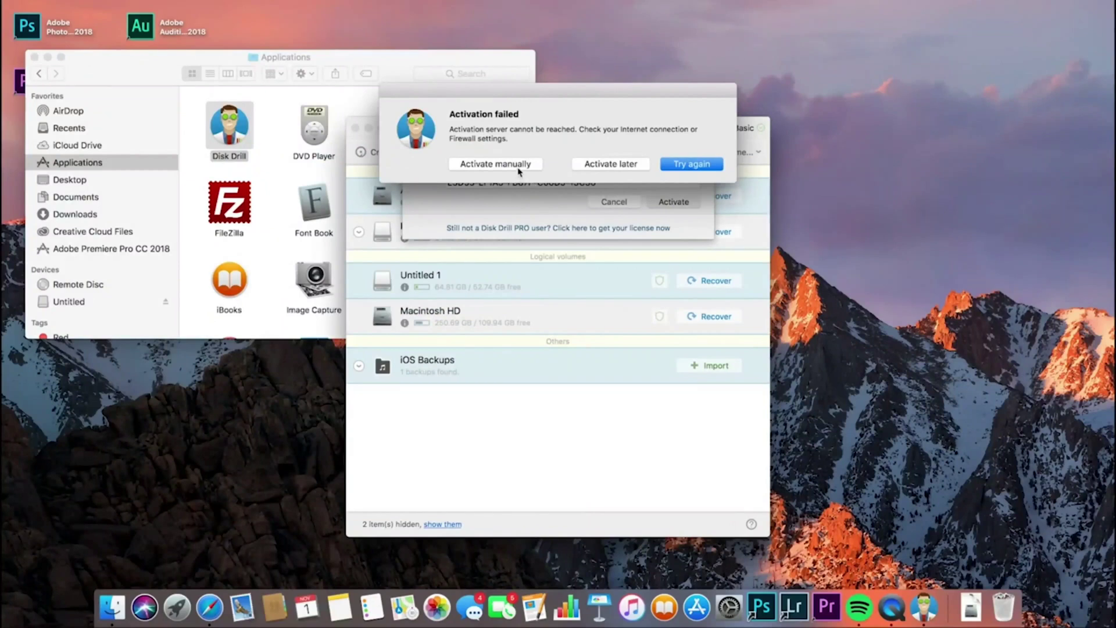
click(494, 211)
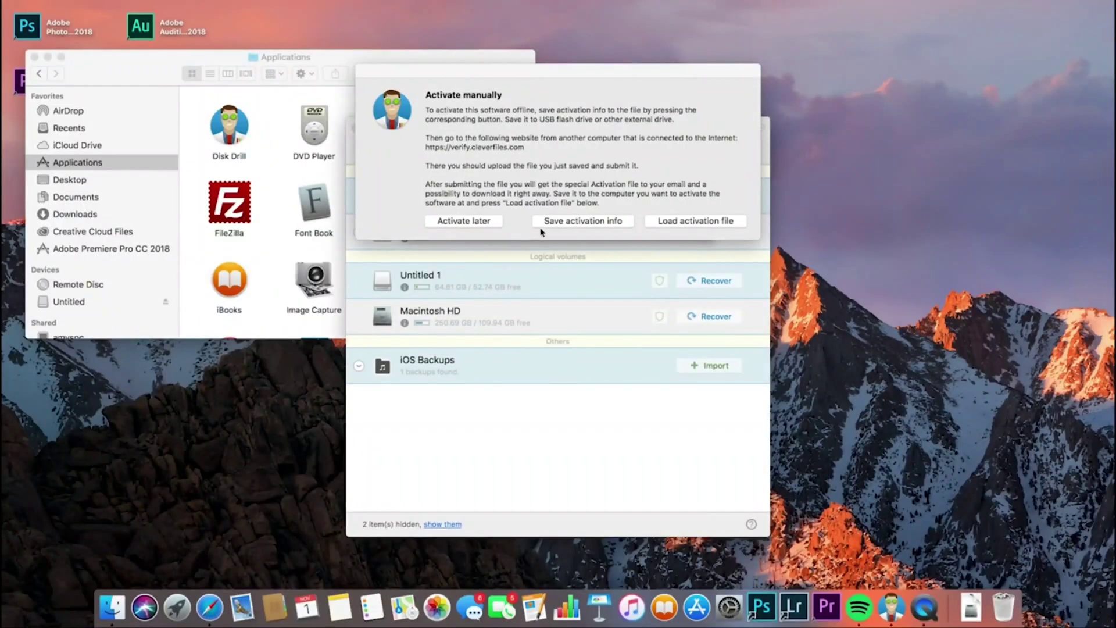
- Save Disk Drill.activate to the Desktop and drag it onto the online activation form
click(551, 223)
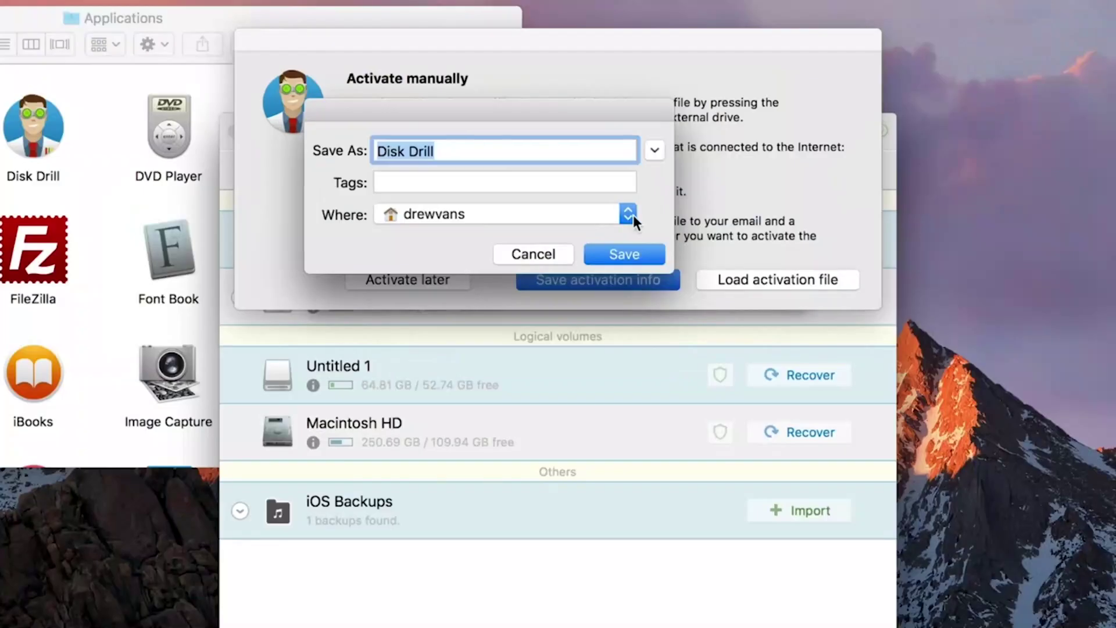
click(602, 180)
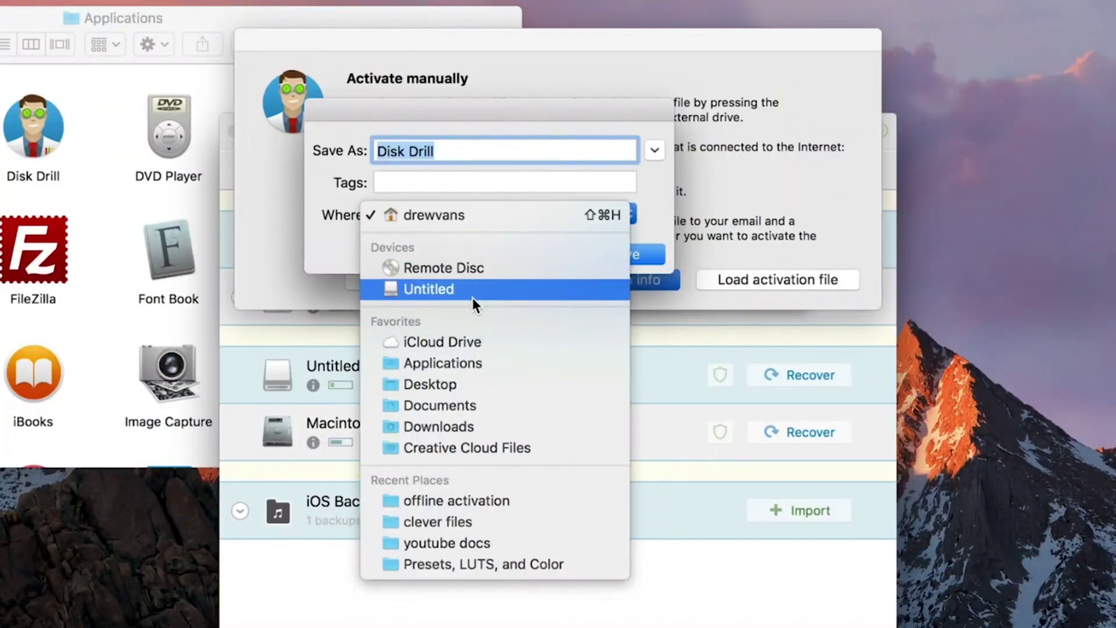
click(441, 383)
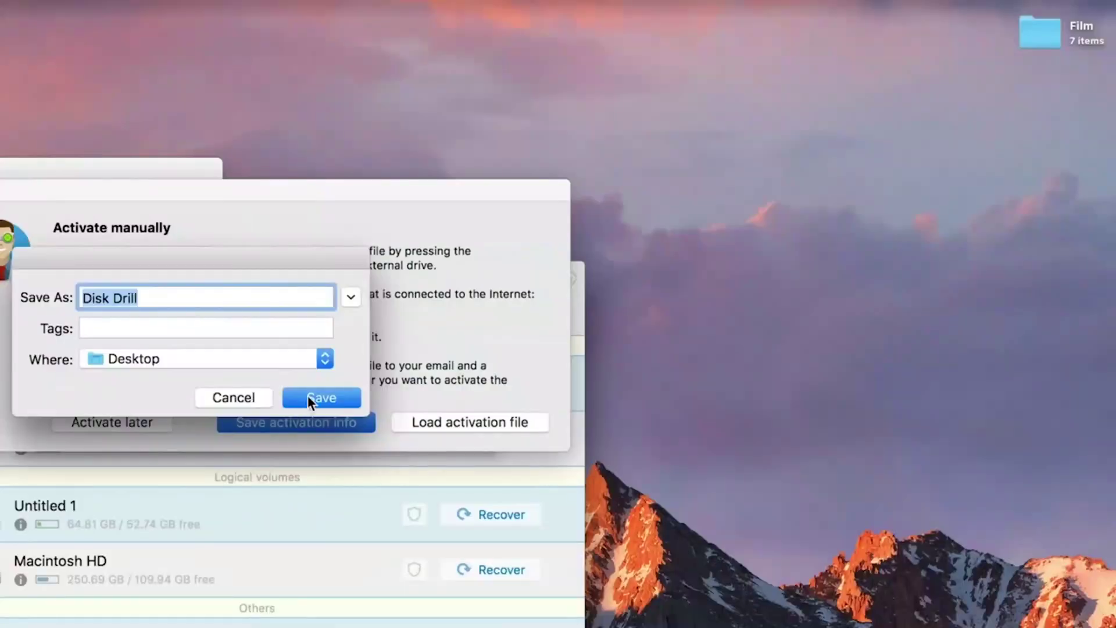
click(308, 398)
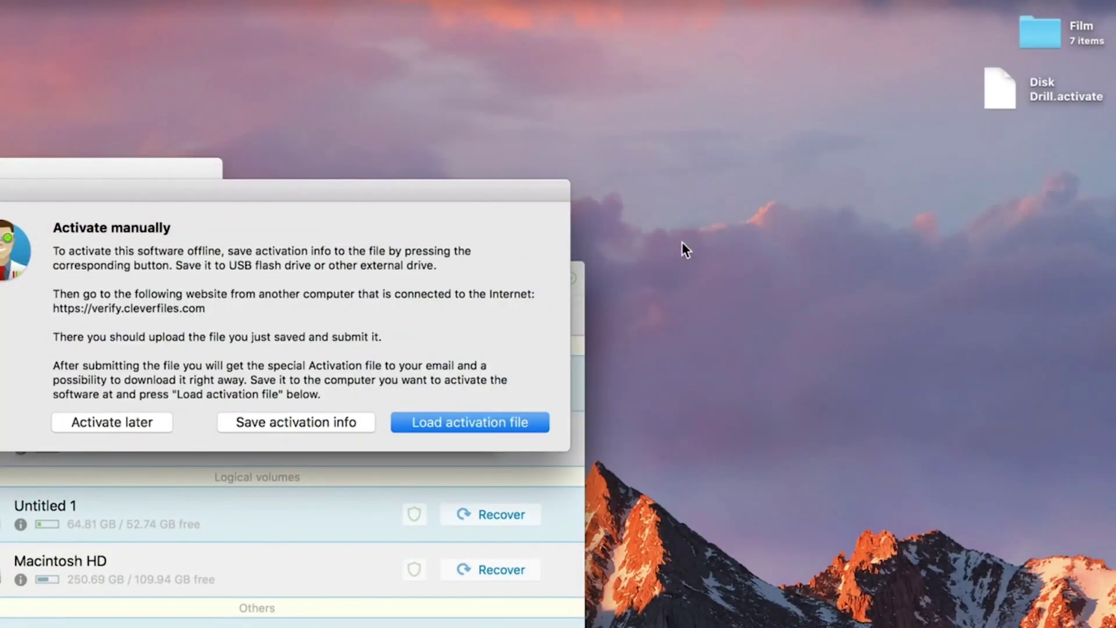
drag(981, 99, 760, 442)
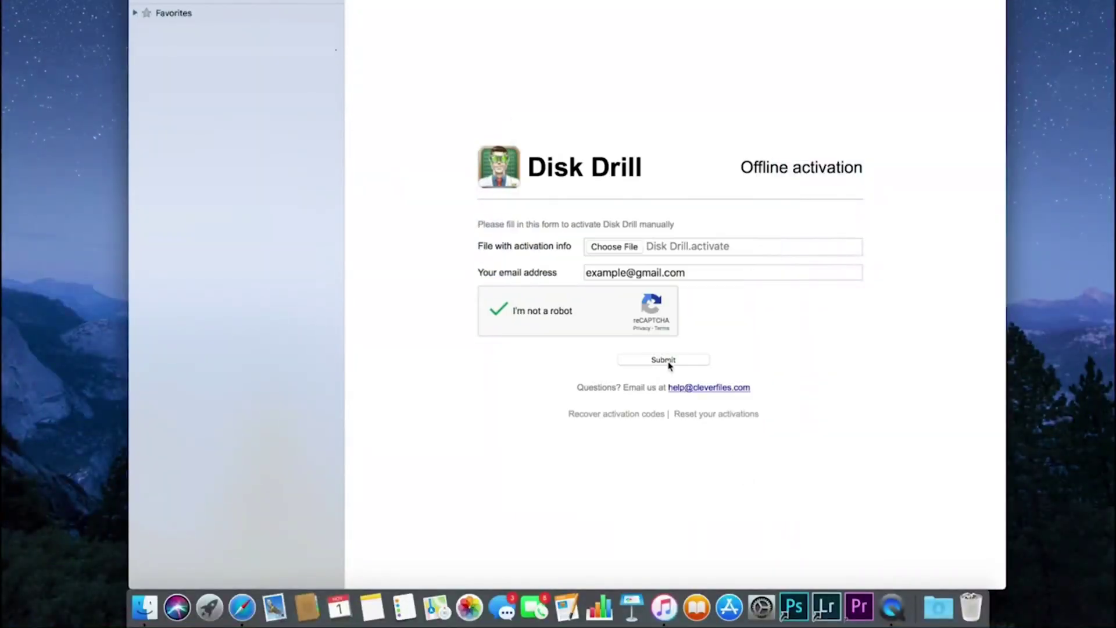
- Submit the offline activation form and check the downloaded activation file in Downloads
click(668, 362)
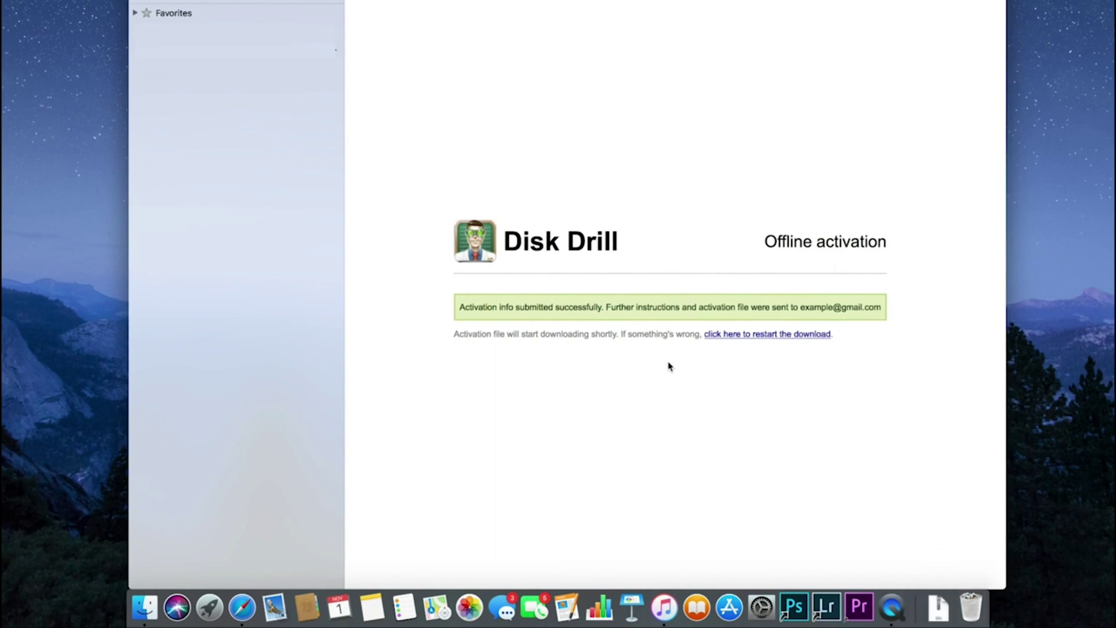
click(938, 607)
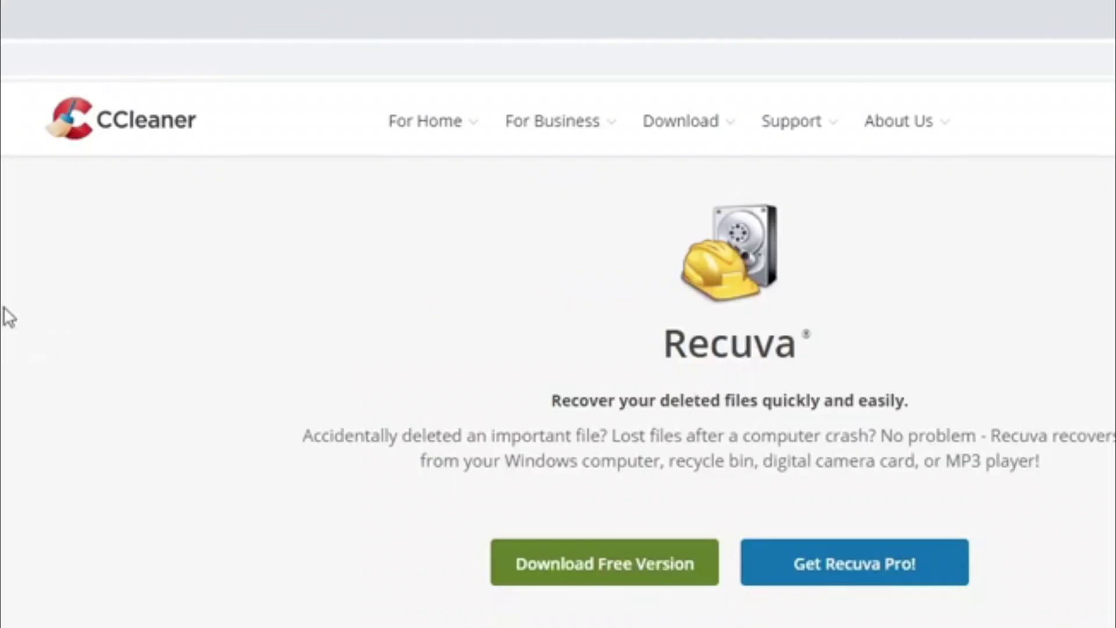
- Download the free edition of Recuva from its website
scroll(815, 218, down, 5)
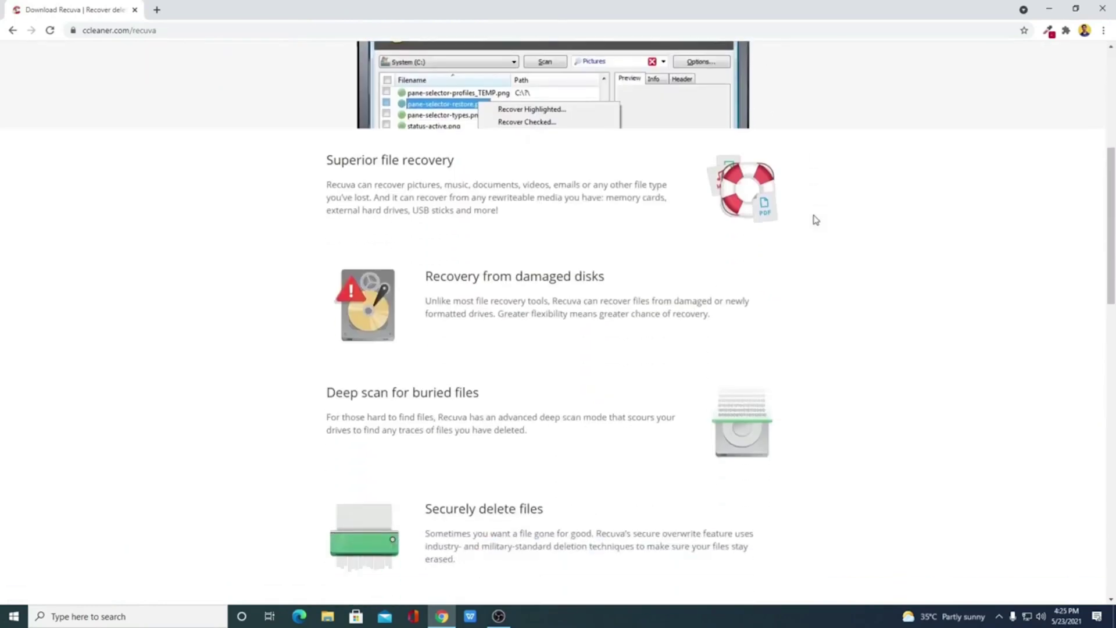
scroll(815, 220, up, 5)
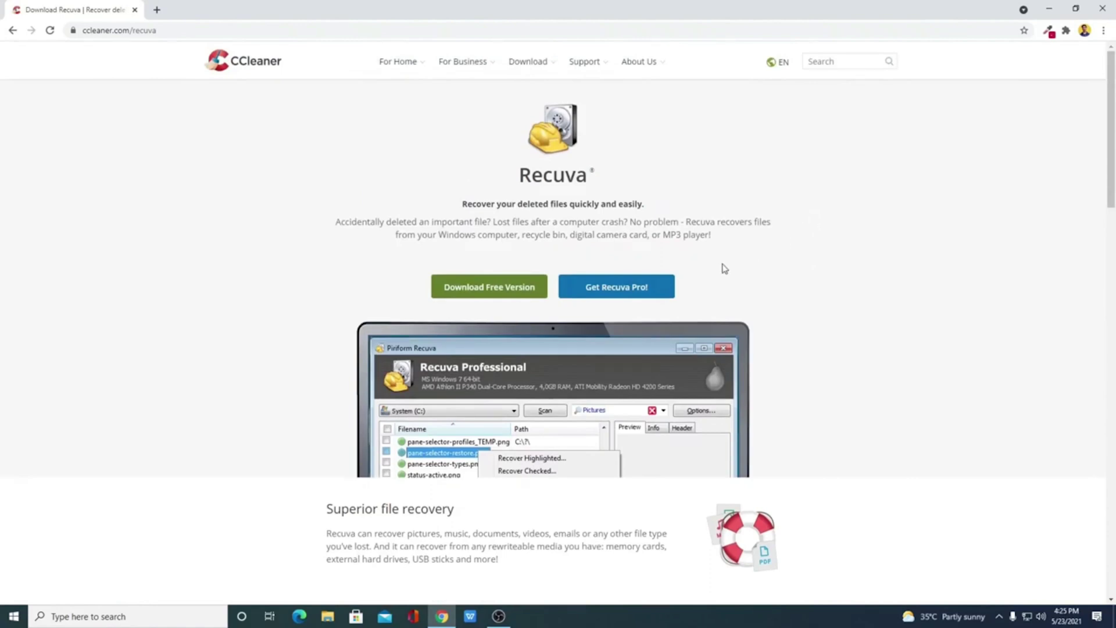
scroll(689, 258, down, 4)
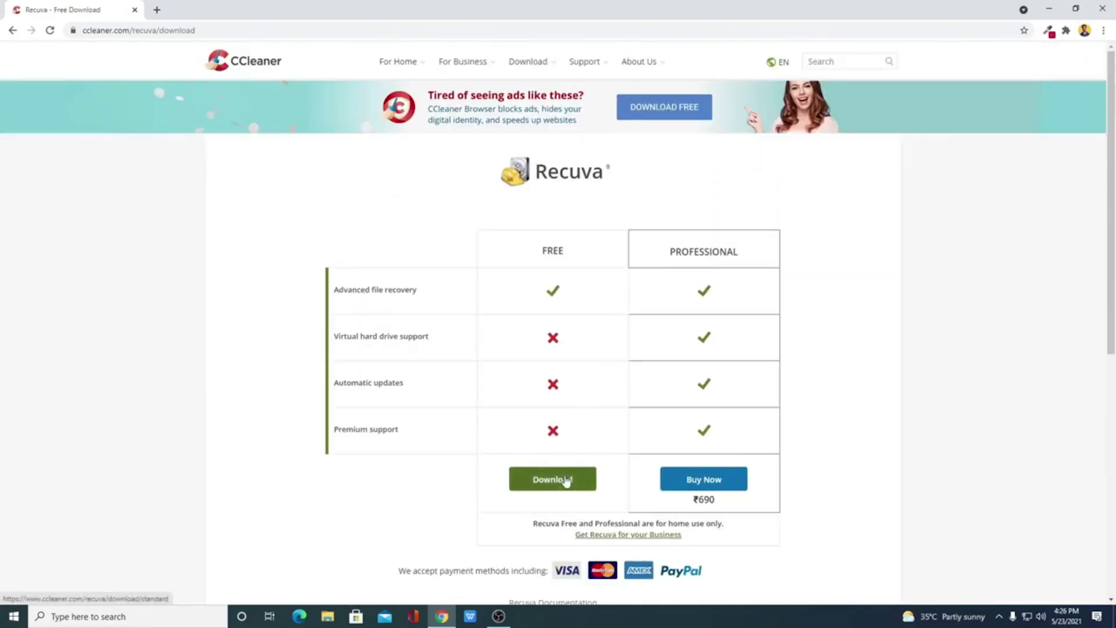
click(566, 481)
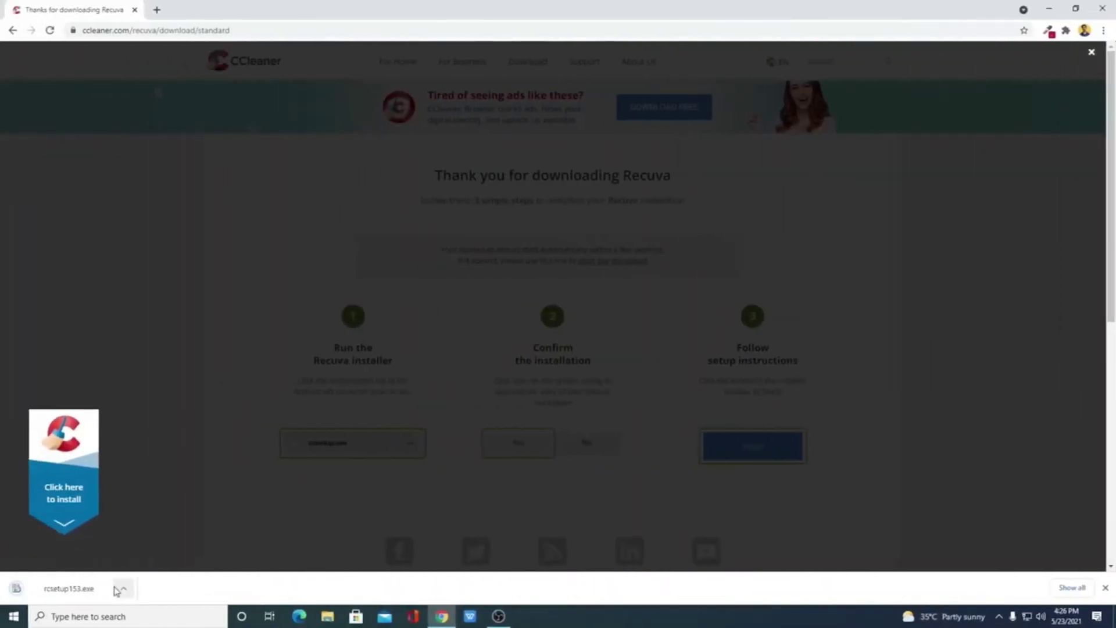
- Run the rcsetup153.exe installer, then start recovering the checked files in Recuva
click(124, 589)
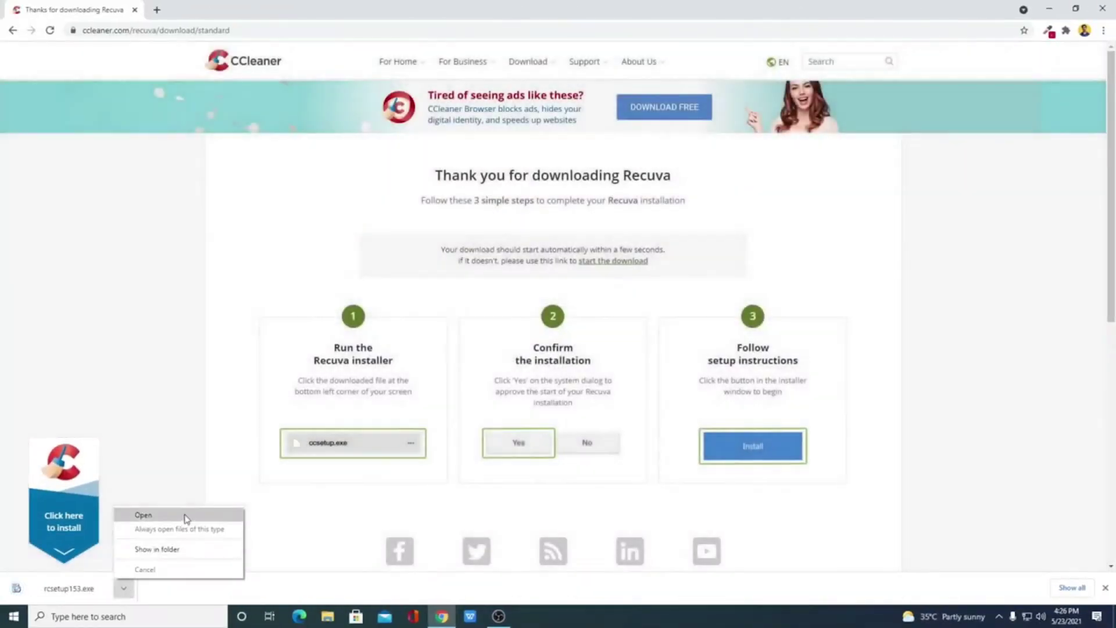
click(184, 516)
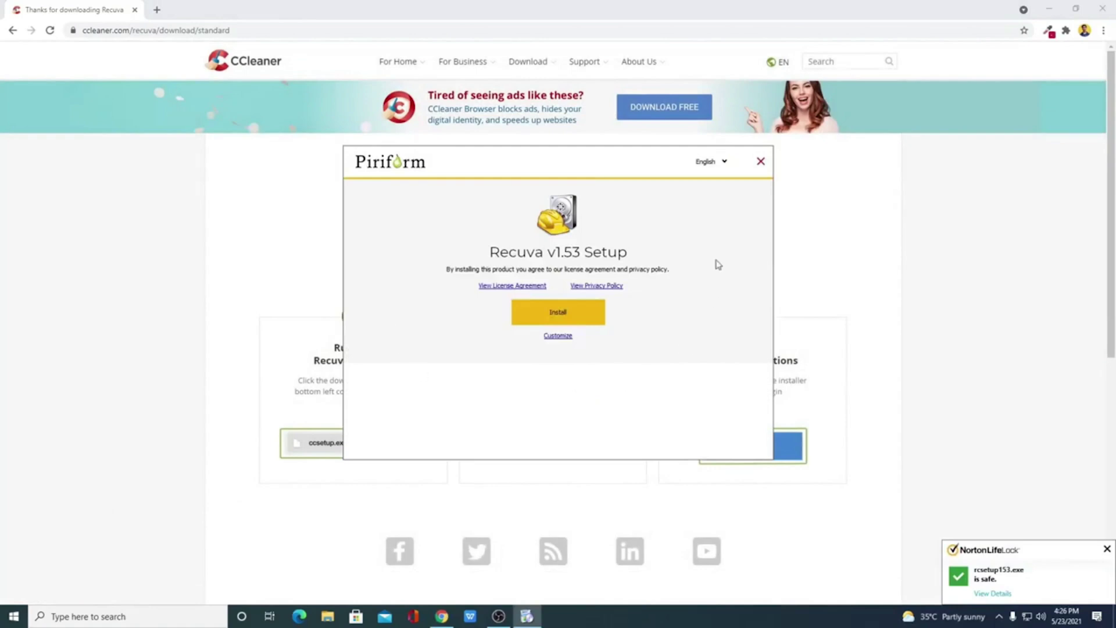
click(1051, 9)
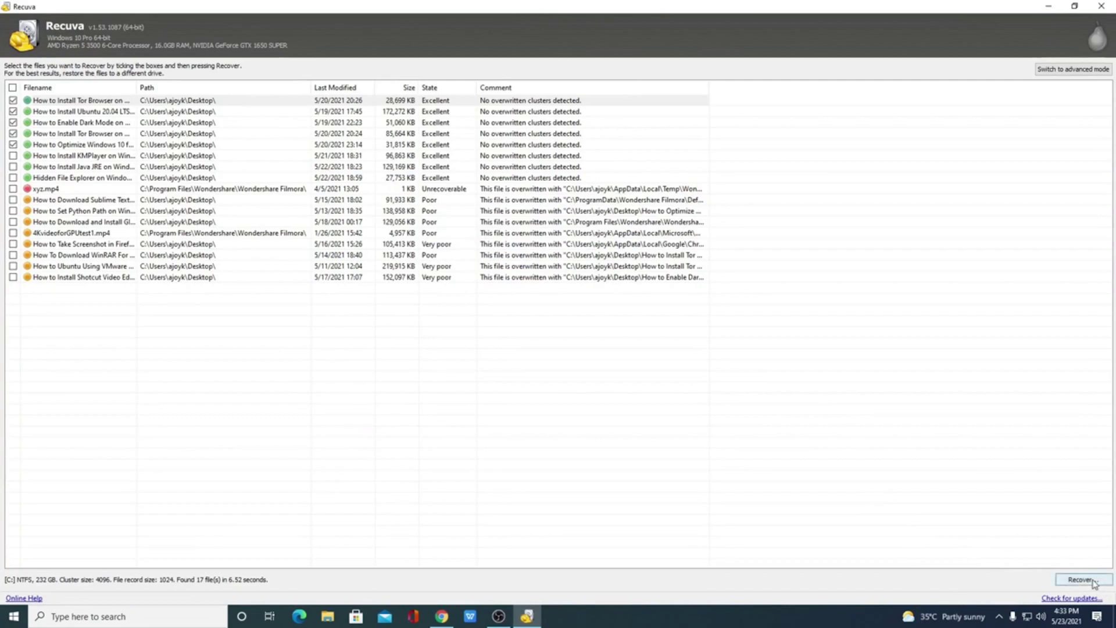
click(1083, 580)
- Create a Videos folder on thecoderworld (E:) and recover the five files into it
scroll(585, 333, down, 1)
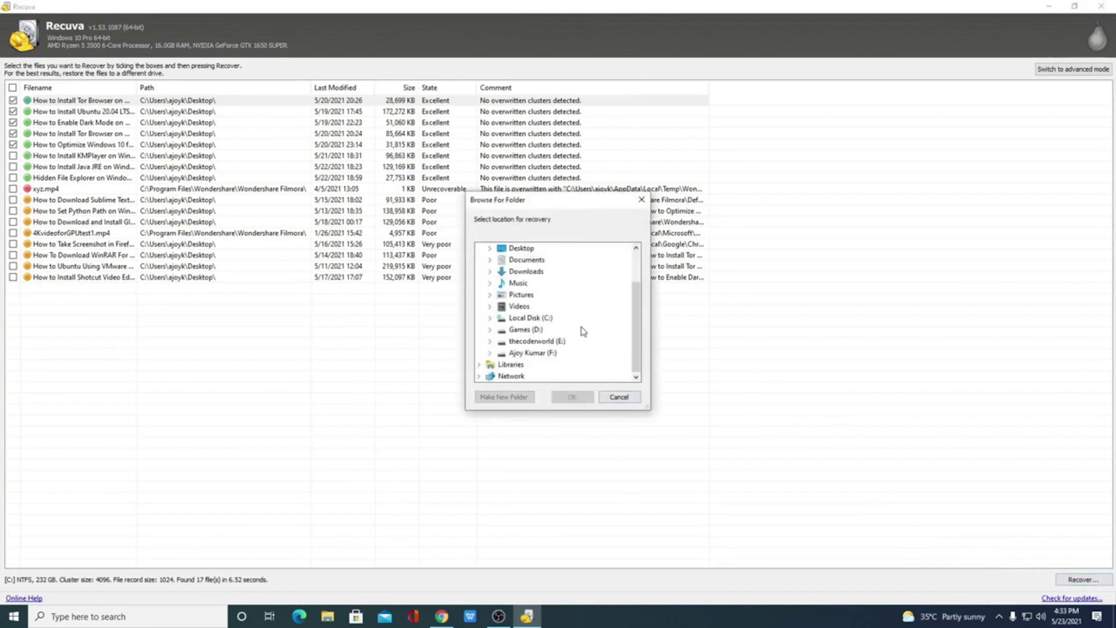
click(533, 351)
click(538, 283)
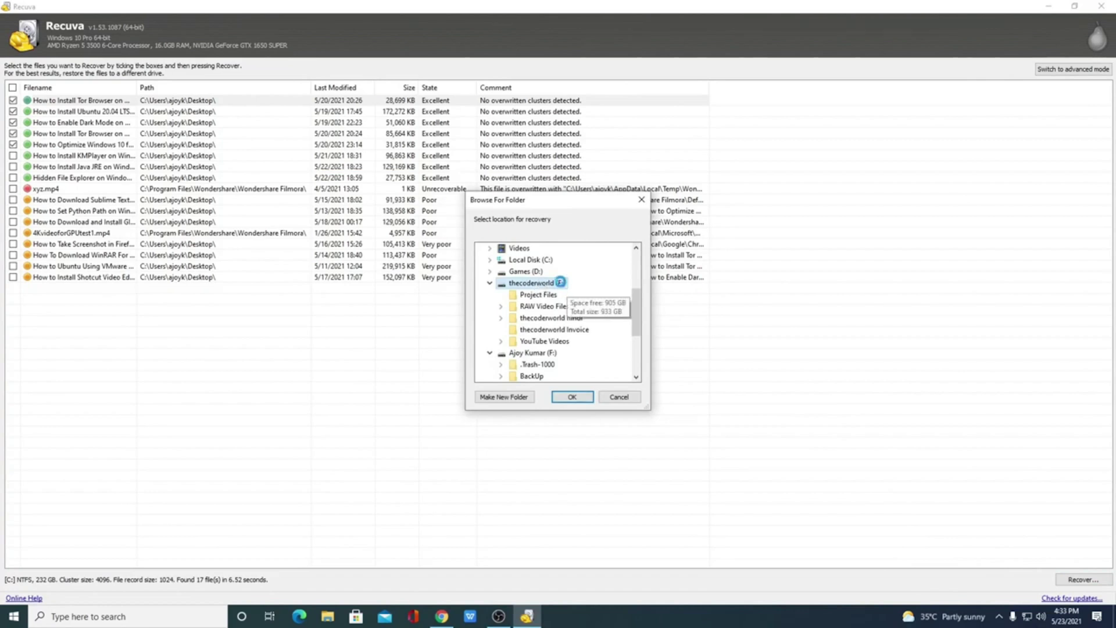
right_click(559, 283)
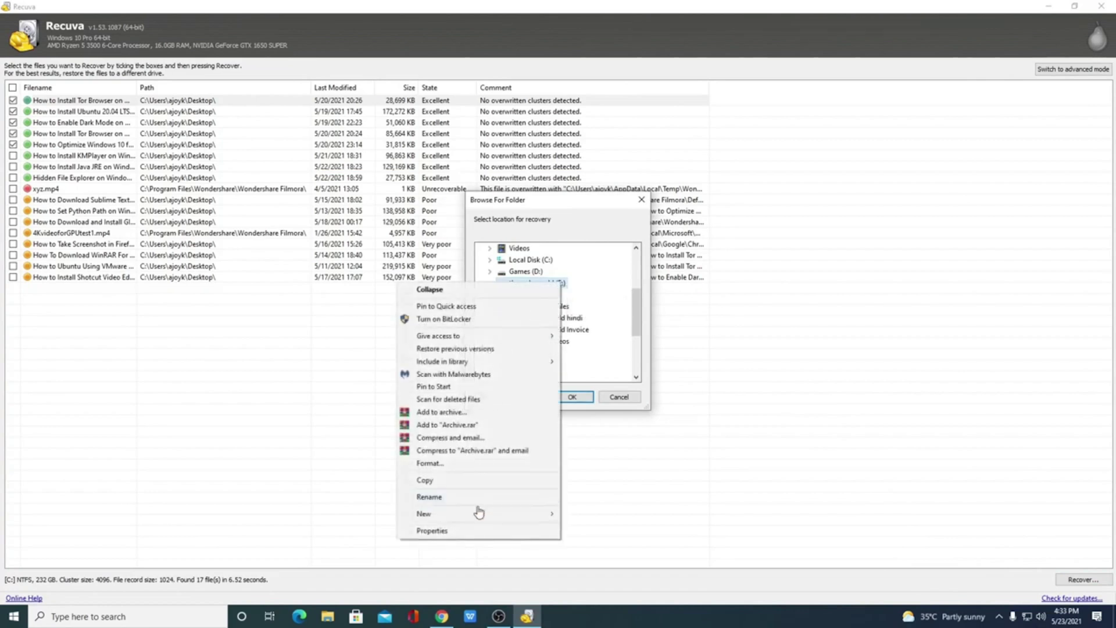
mouse_move(479, 516)
click(588, 514)
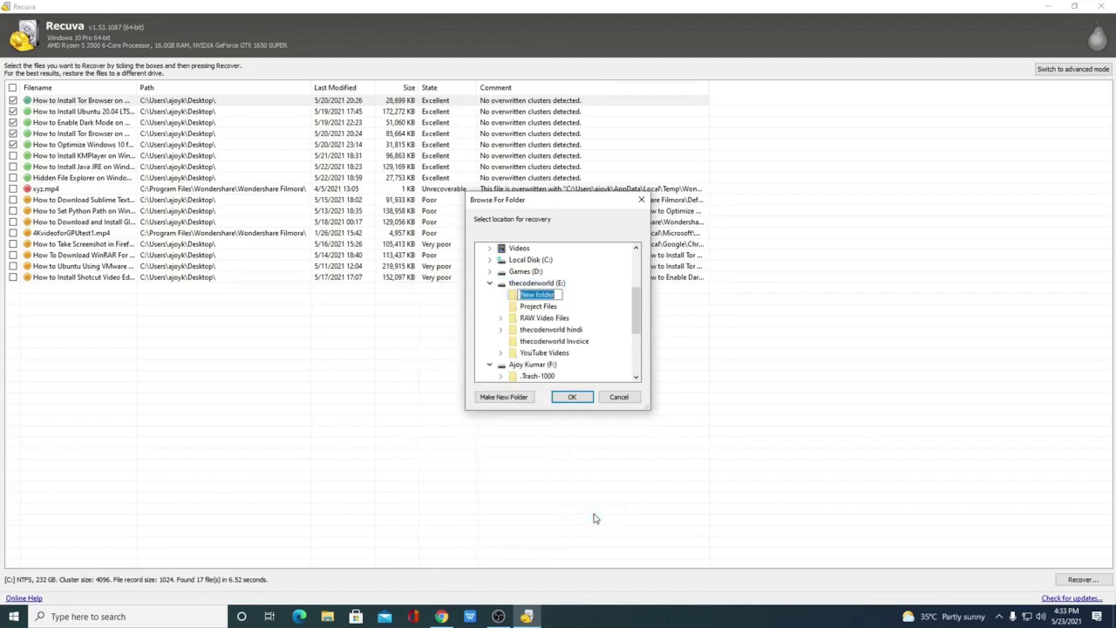
key(BackSpace)
text(Videos)
click(583, 403)
click(582, 402)
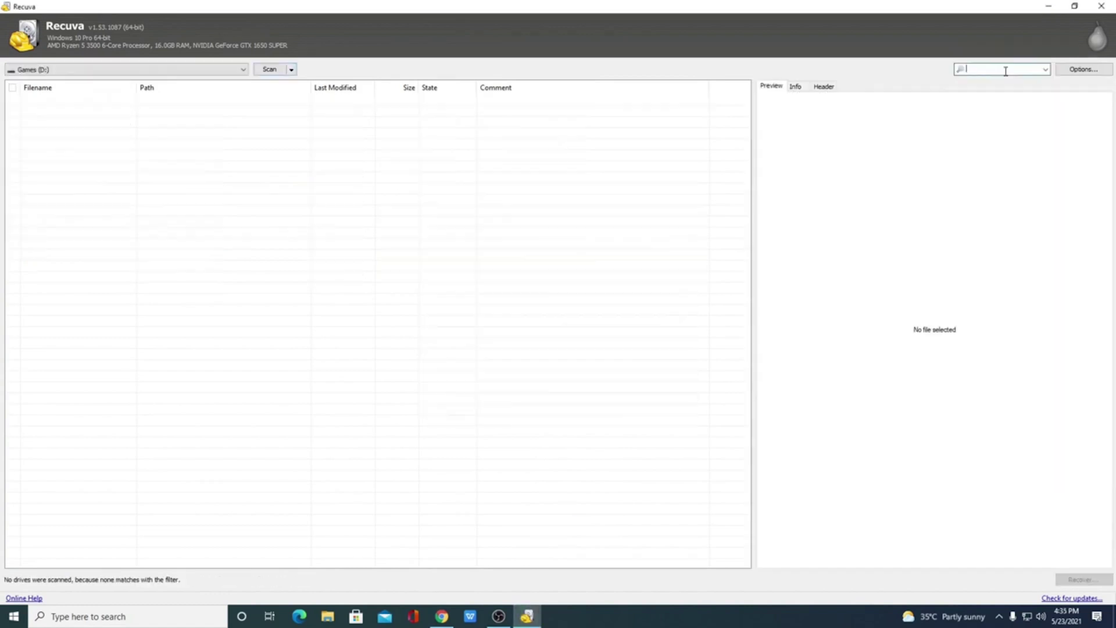
text(.mp4)
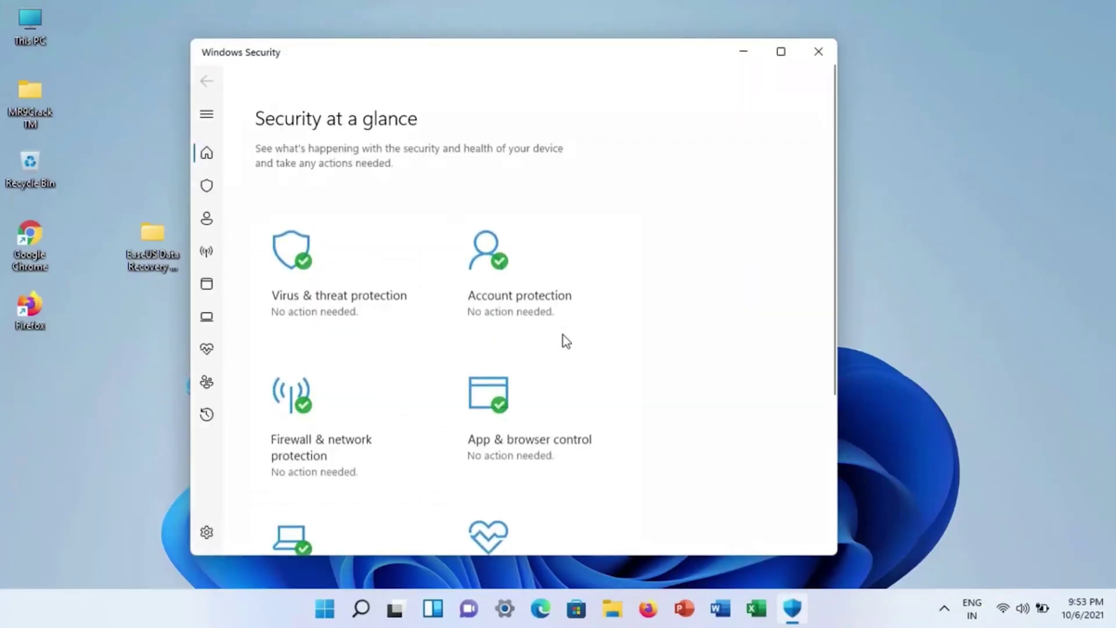
- Switch Real-time protection off in Virus & threat protection settings, approve the prompt, and close Windows Security
click(320, 244)
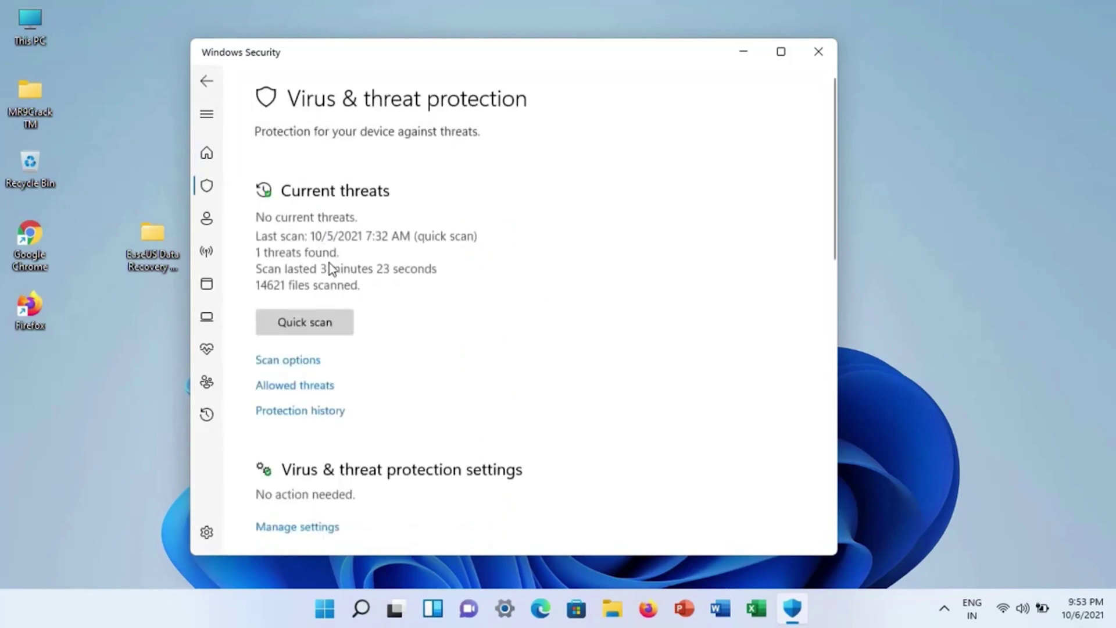
scroll(329, 263, down, 3)
click(326, 383)
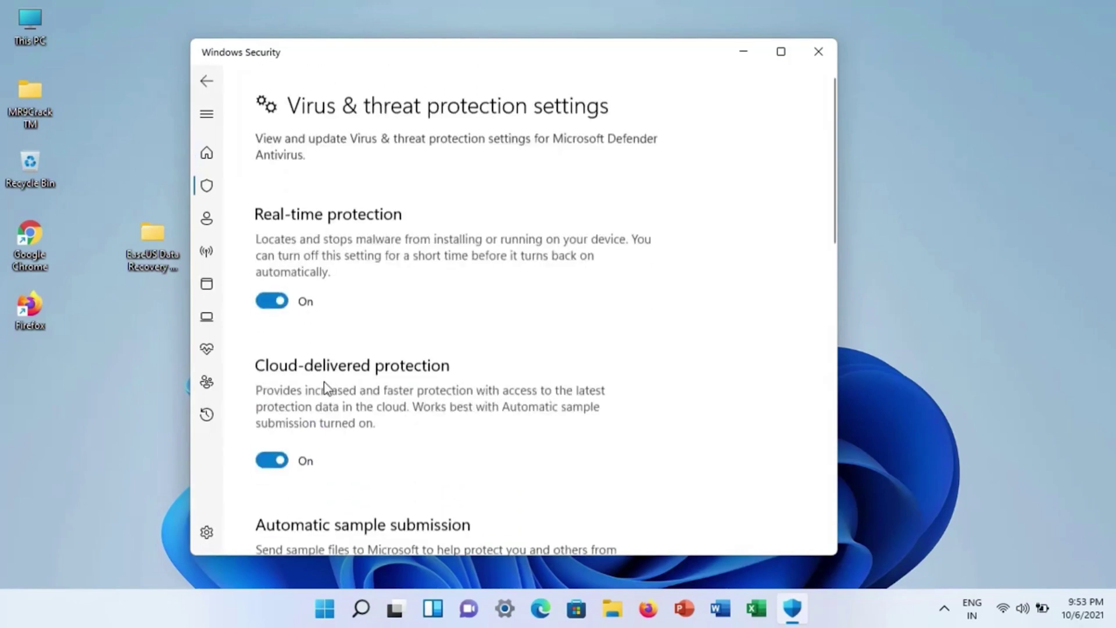
click(274, 295)
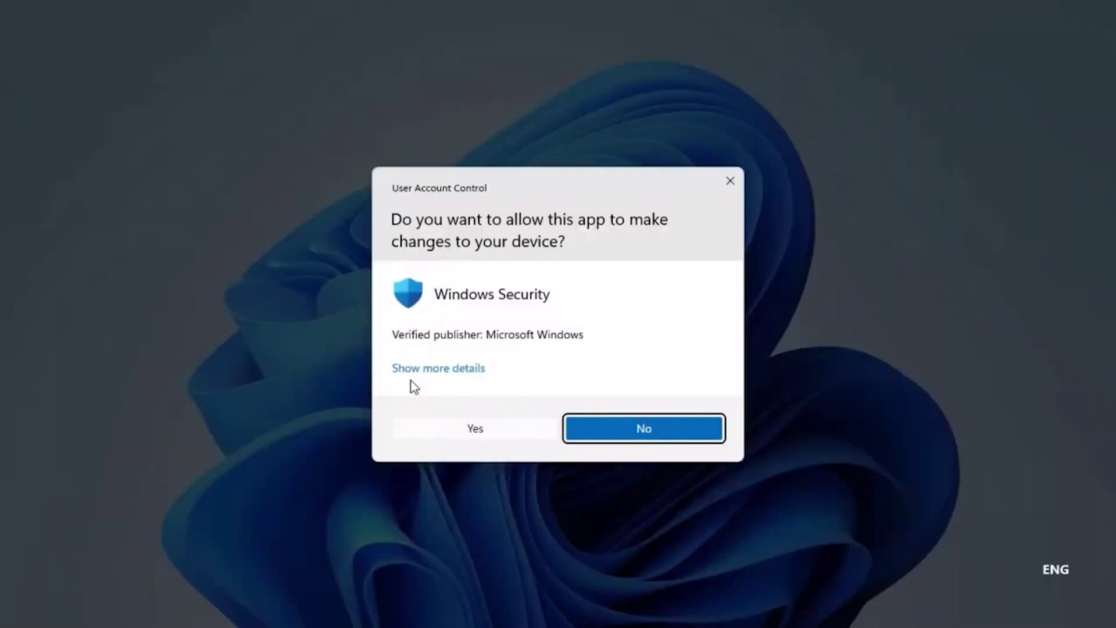
click(426, 431)
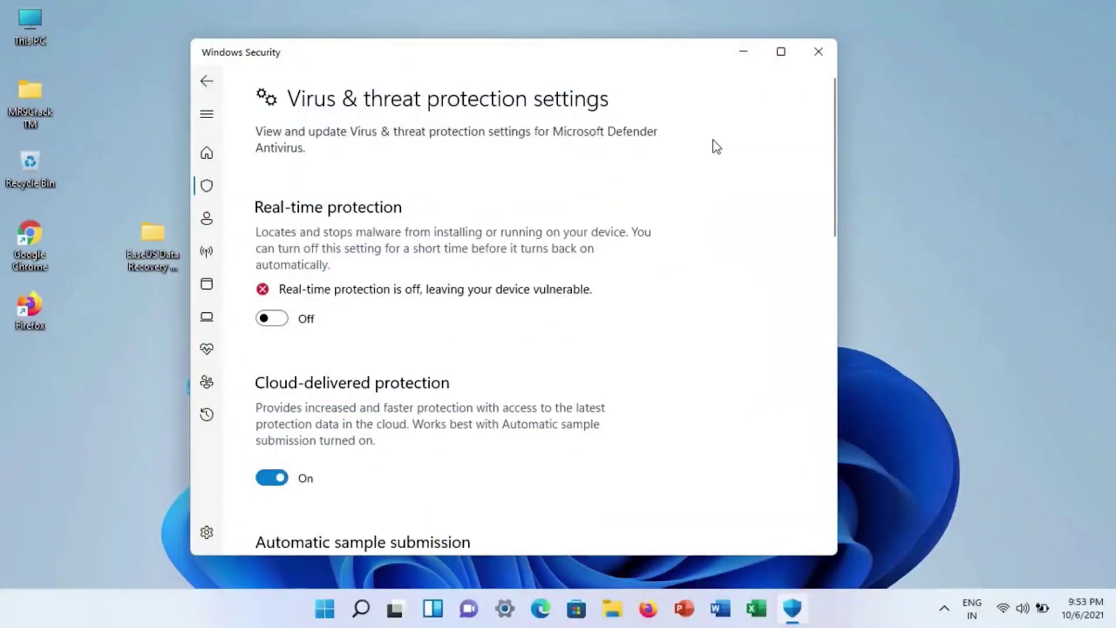
click(818, 51)
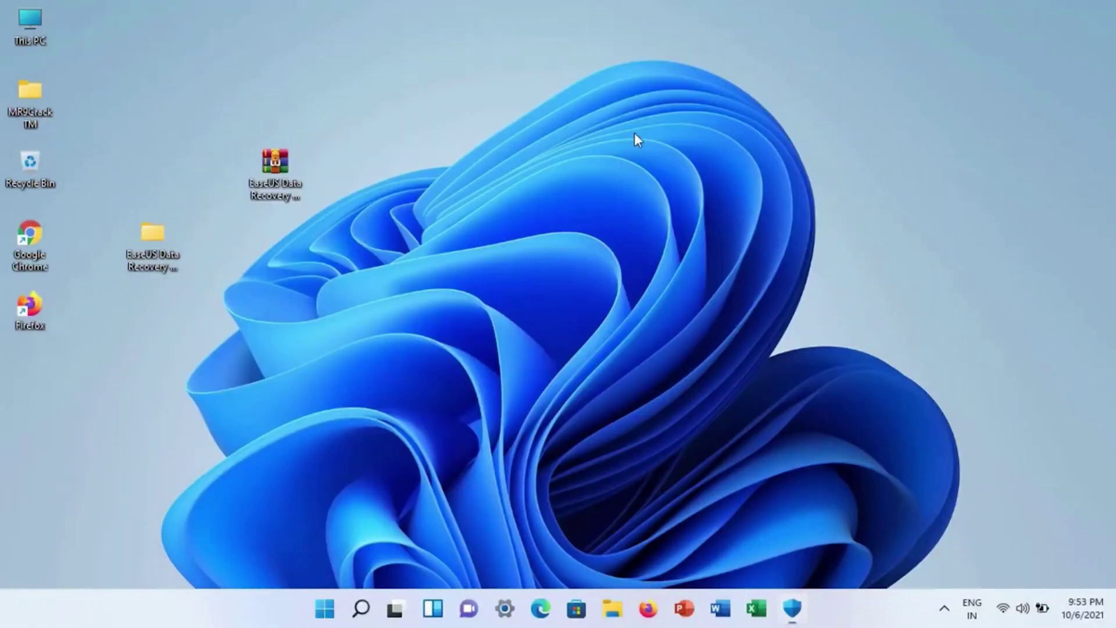
- Open the EaseUS Data Recovery folder and copy the archive password from Password.txt
double_click(169, 247)
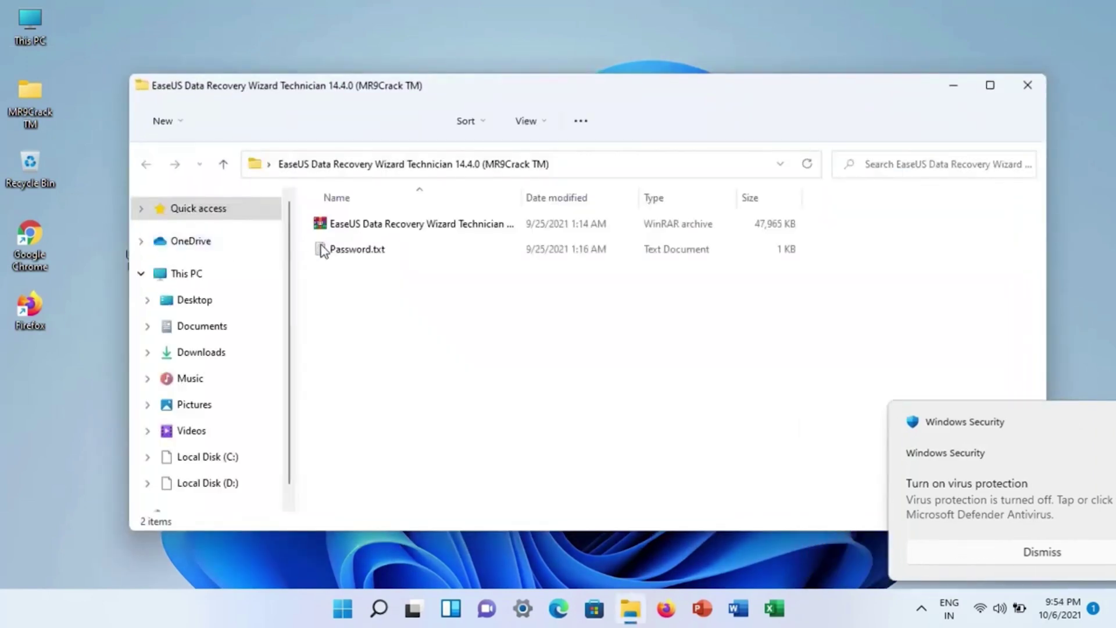
click(322, 250)
double_click(323, 250)
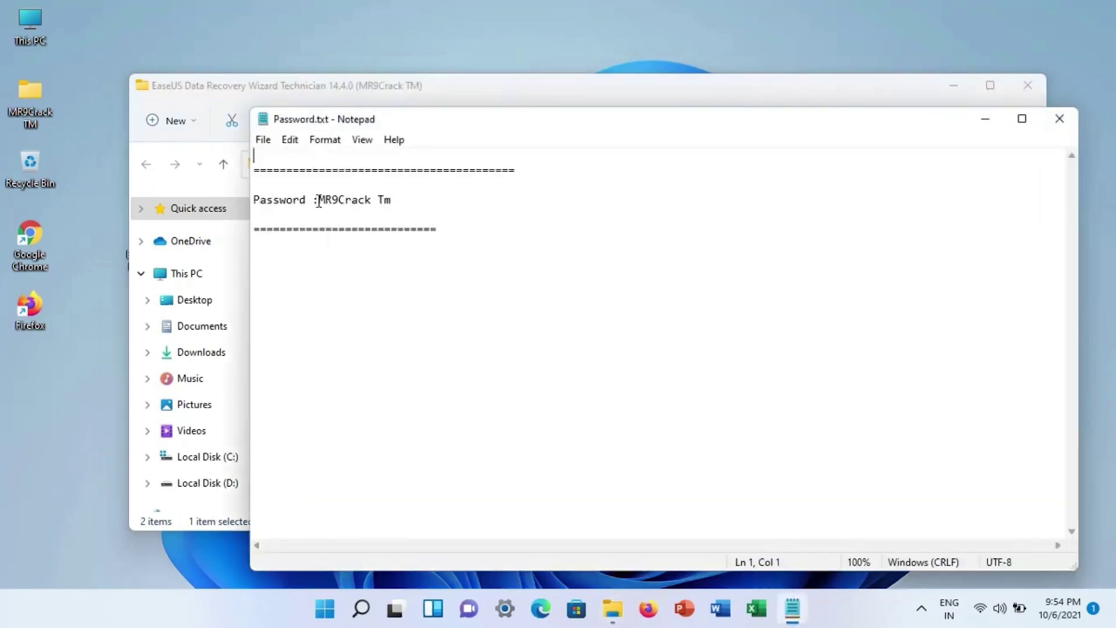
drag(319, 200, 391, 208)
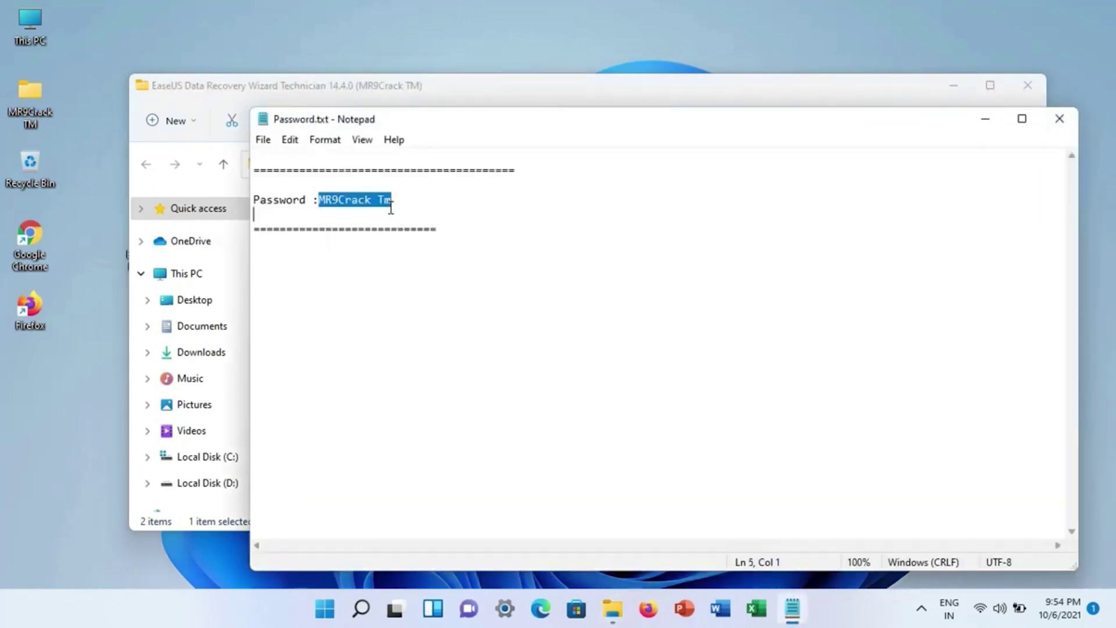
click(986, 119)
- Extract the EaseUS archive into its own folder using the pasted password
click(525, 224)
right_click(524, 224)
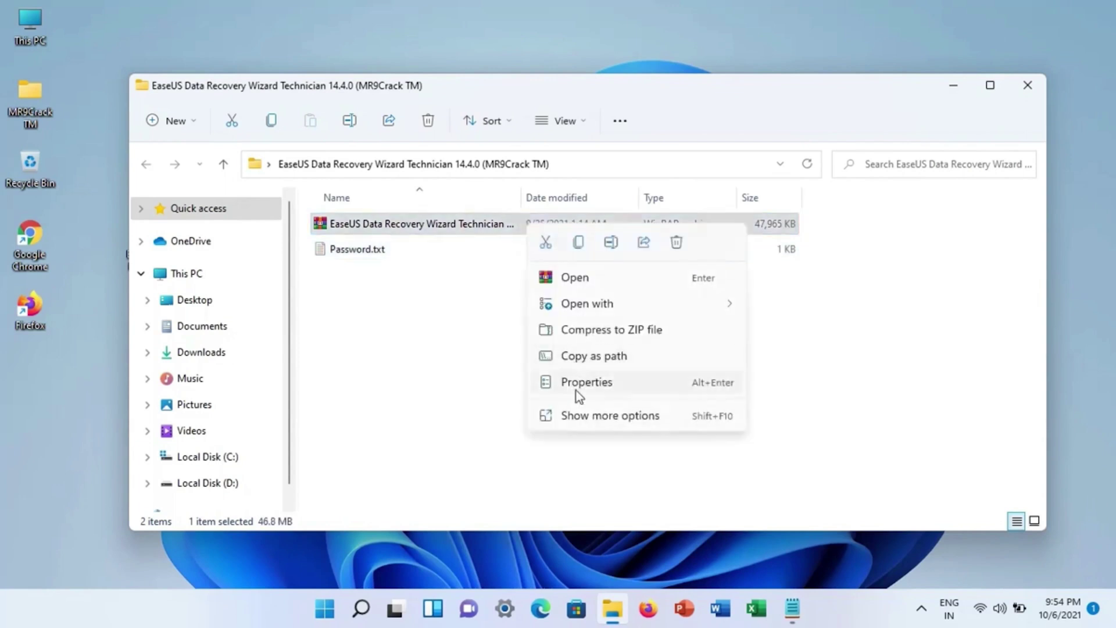
click(579, 411)
click(601, 69)
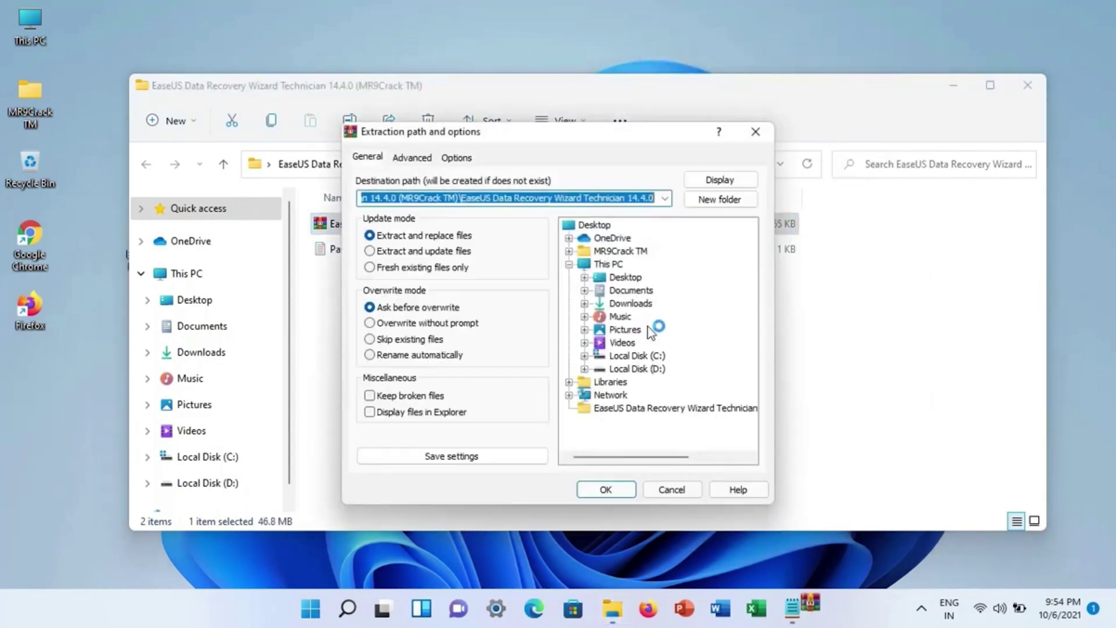
key(Return)
key(ctrl+v)
click(445, 445)
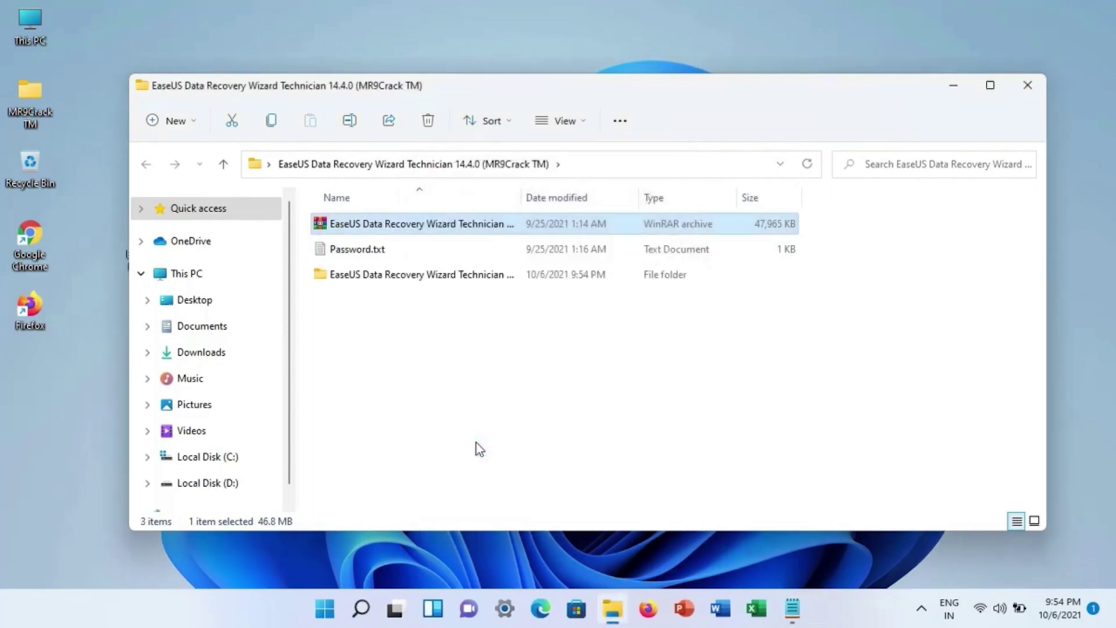
- Open the extracted EaseUS folder and run 1-Blocker.bat as administrator
click(475, 442)
double_click(508, 277)
right_click(494, 279)
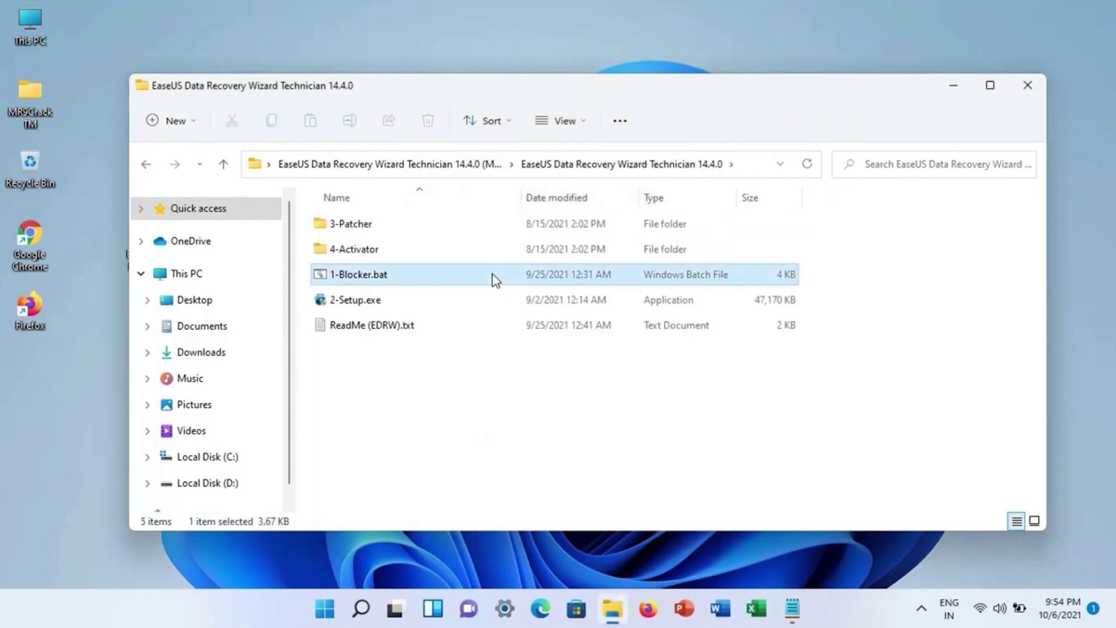
click(538, 355)
click(487, 426)
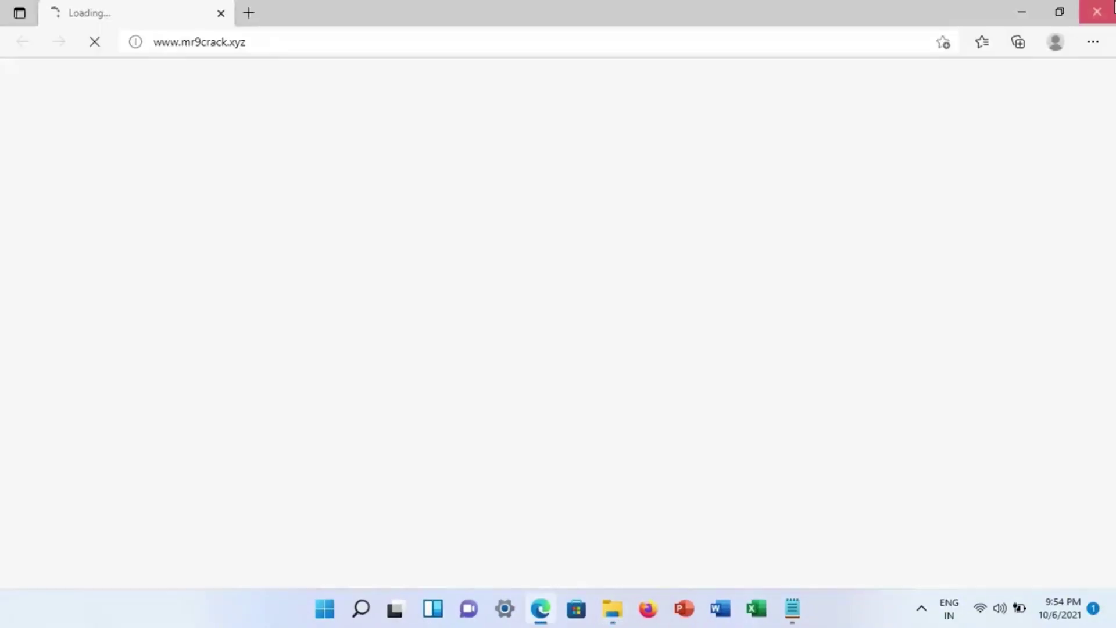
- Close the pop-up browser window and launch 2-Setup.exe, allowing it to run
click(1097, 12)
double_click(756, 298)
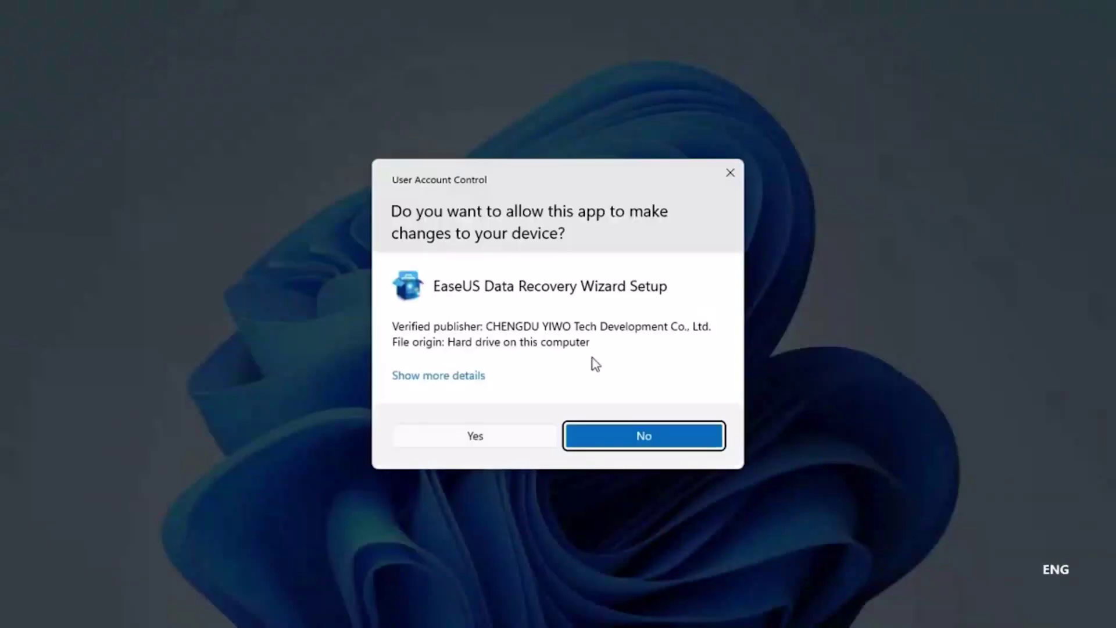
click(526, 439)
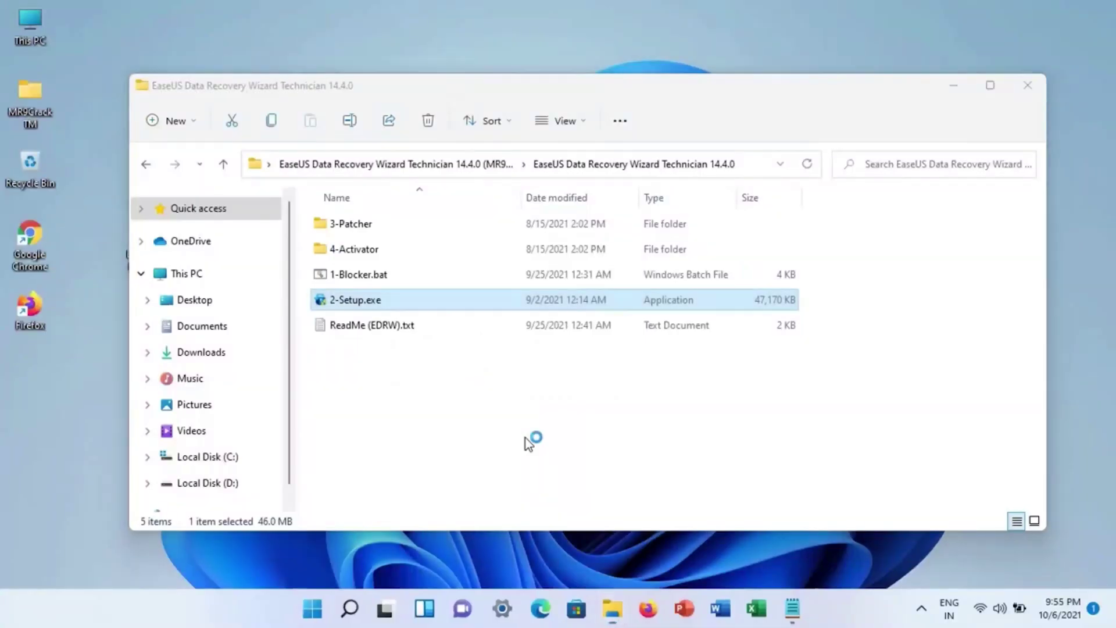
- Install EaseUS Data Recovery Wizard with the default language and installation location
click(574, 336)
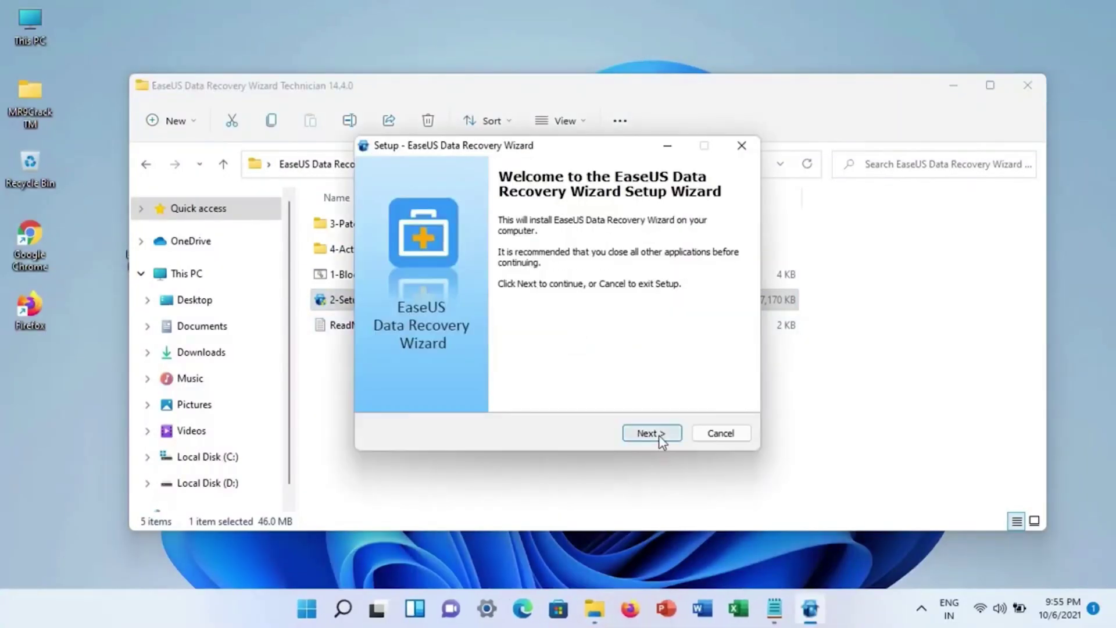
click(658, 434)
click(652, 433)
click(652, 433)
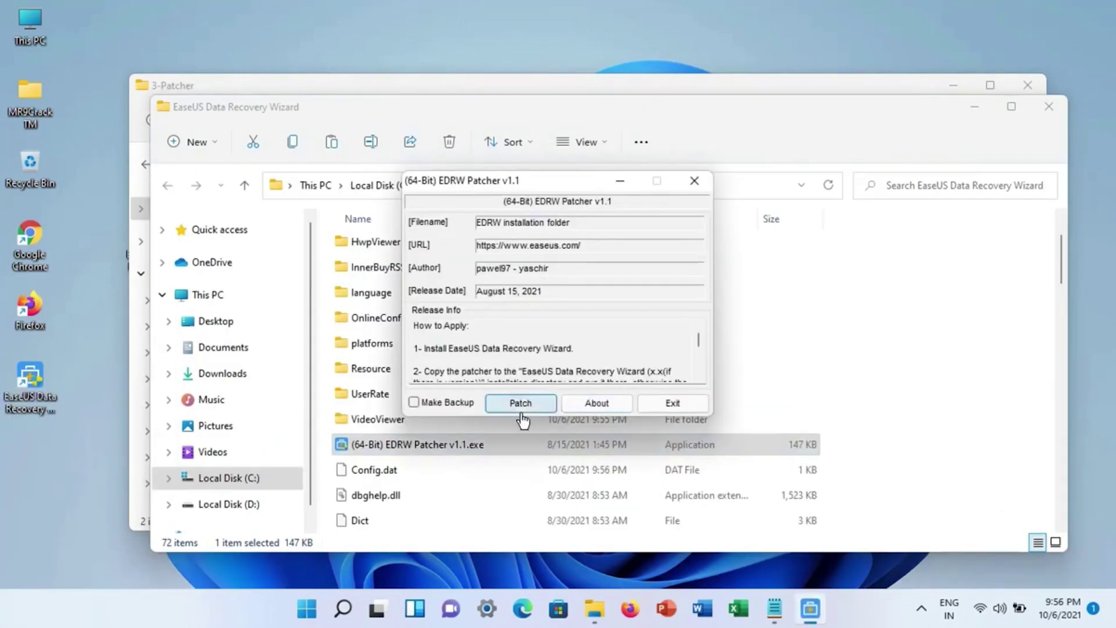
- Patch the program and set Program Files > EaseUS > EaseUS Data Recovery Wizard as the activator's folder
click(524, 400)
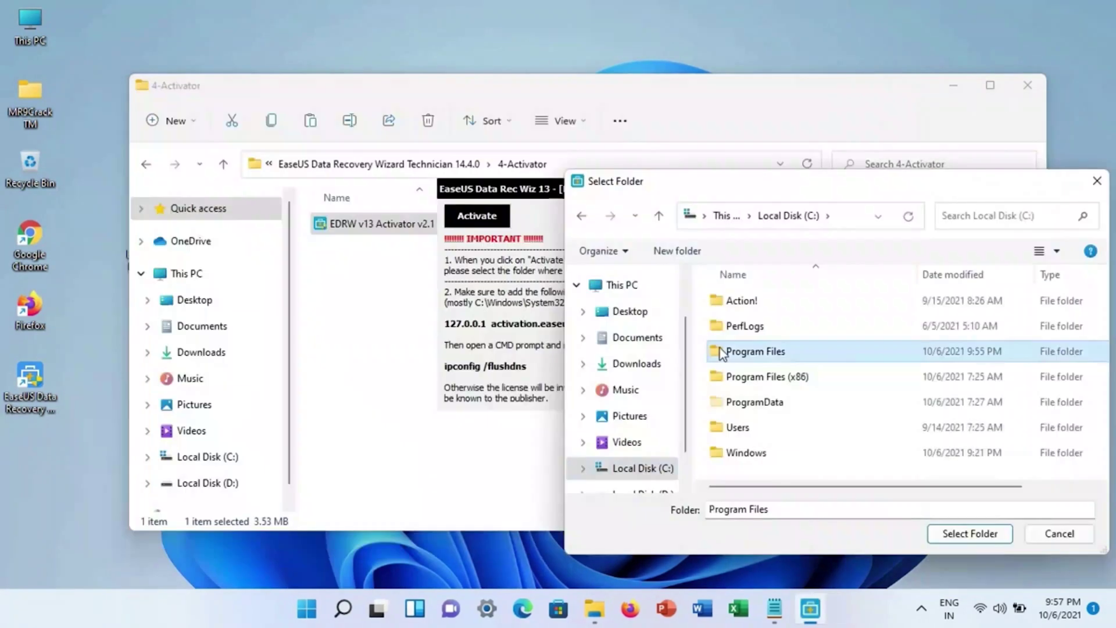
double_click(720, 351)
double_click(720, 352)
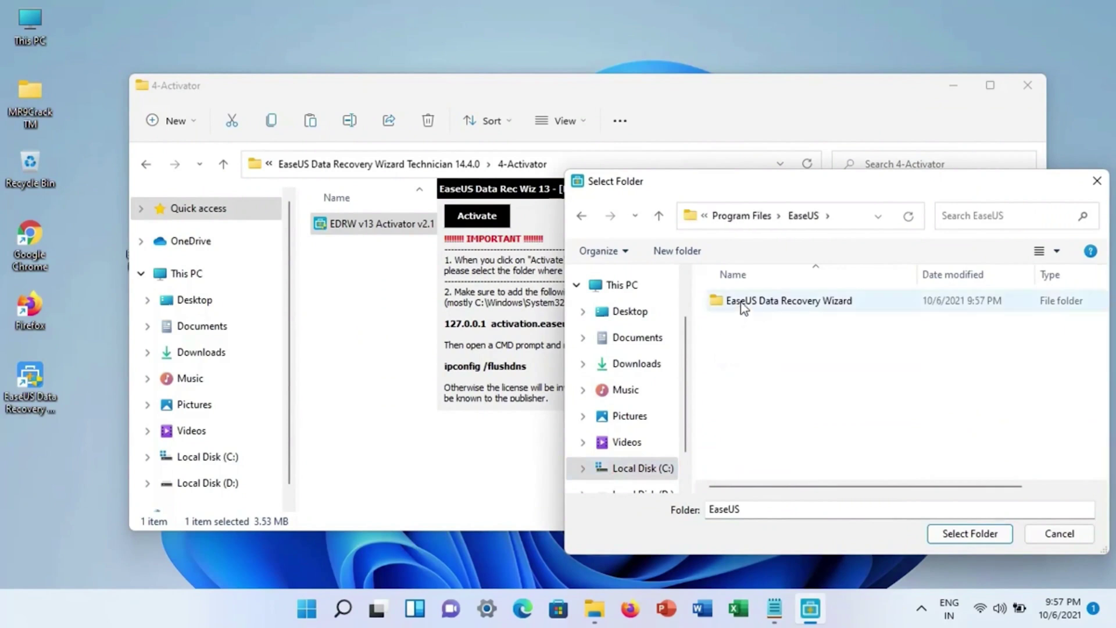
click(740, 301)
click(741, 301)
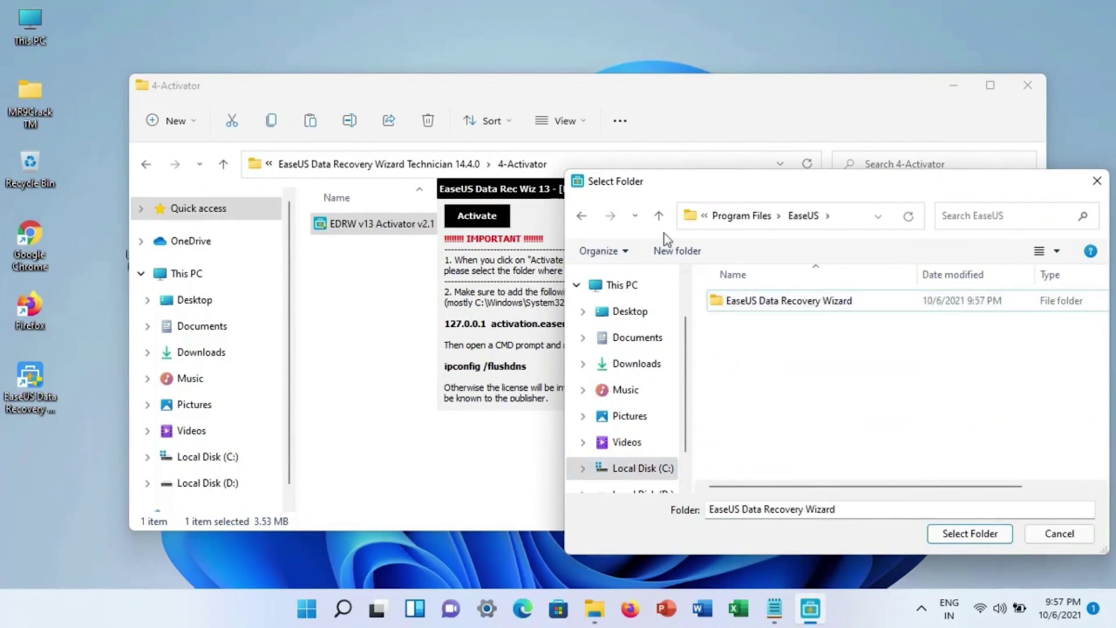
click(659, 218)
double_click(725, 353)
double_click(742, 302)
click(937, 532)
click(1038, 90)
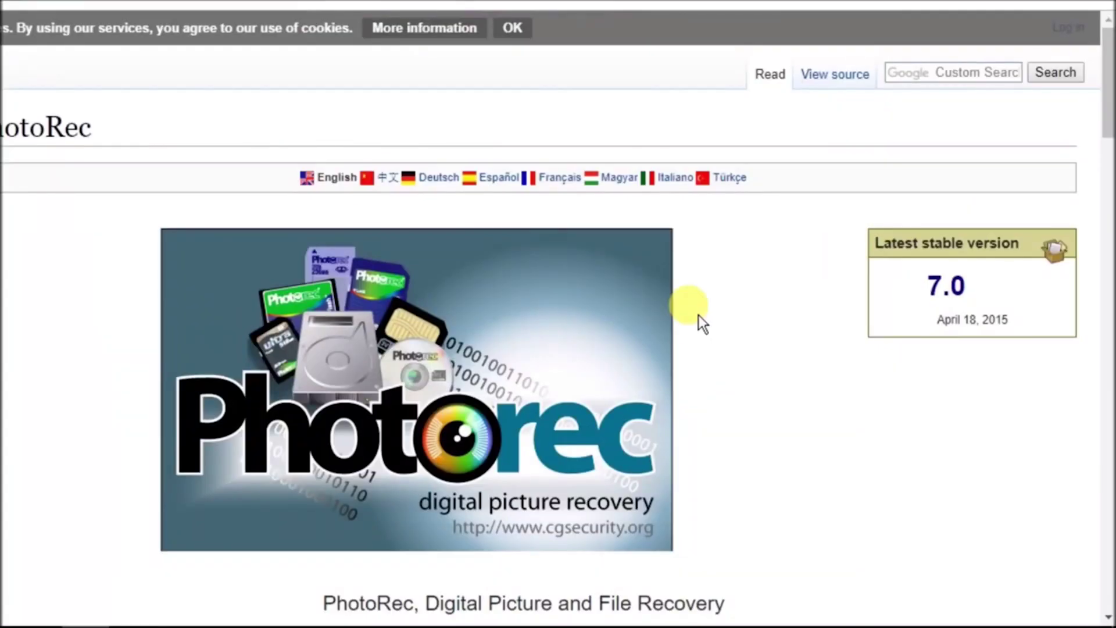
- Scroll the PhotoRec wiki page and go to the TestDisk & PhotoRec download page
scroll(698, 315, down, 10)
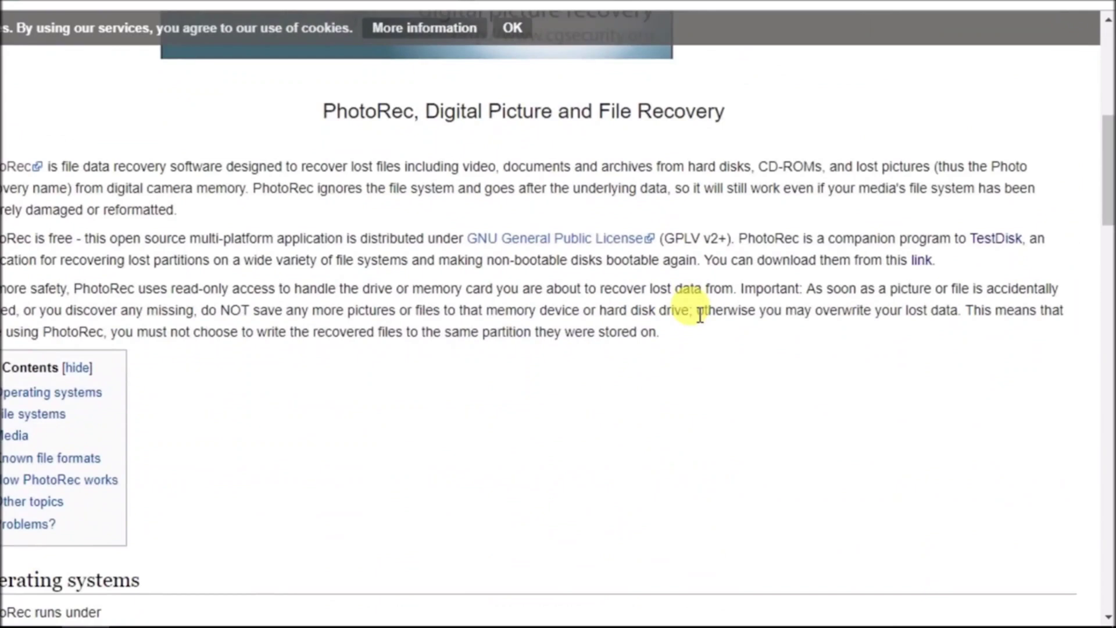
scroll(699, 315, down, 5)
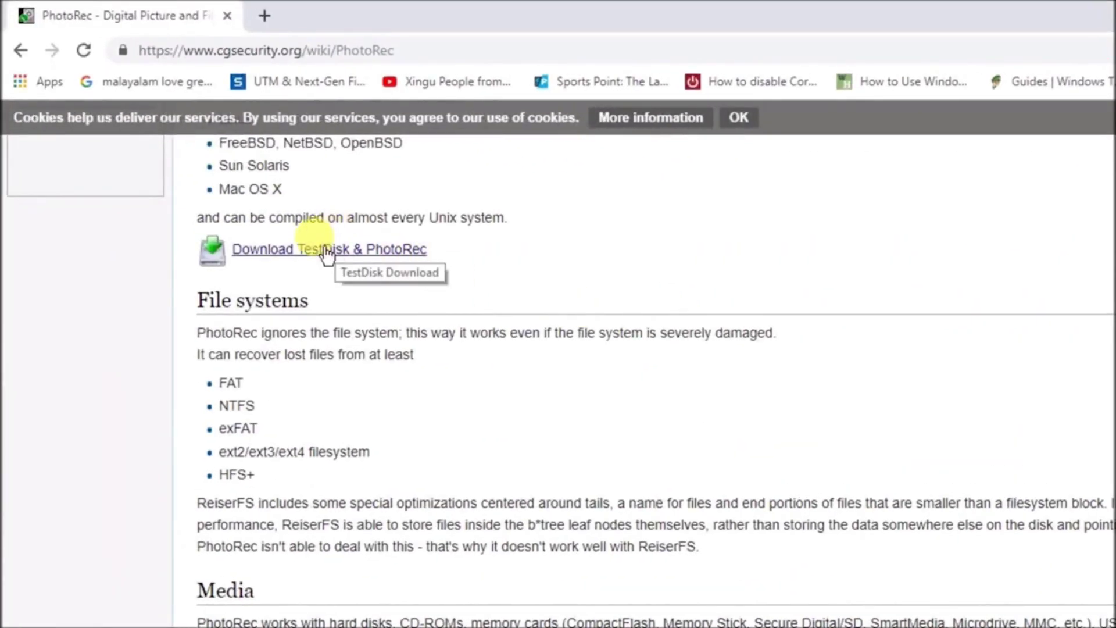
click(324, 249)
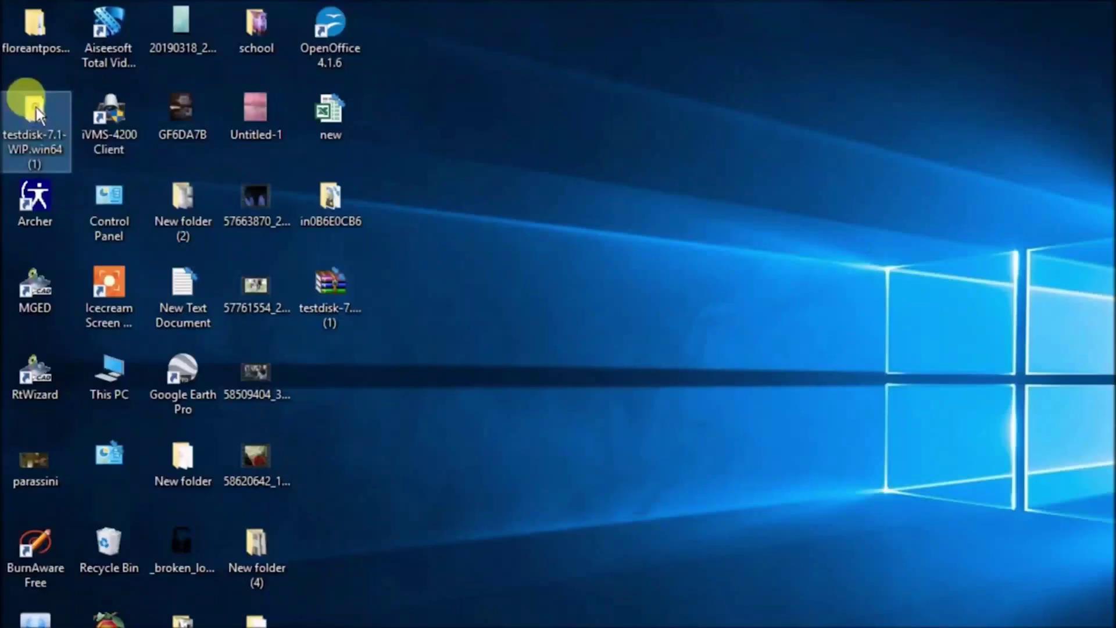
- Open testdisk-7.1-WIP.win64 on the desktop, then its testdisk-7.1-WIP folder
double_click(36, 107)
double_click(215, 123)
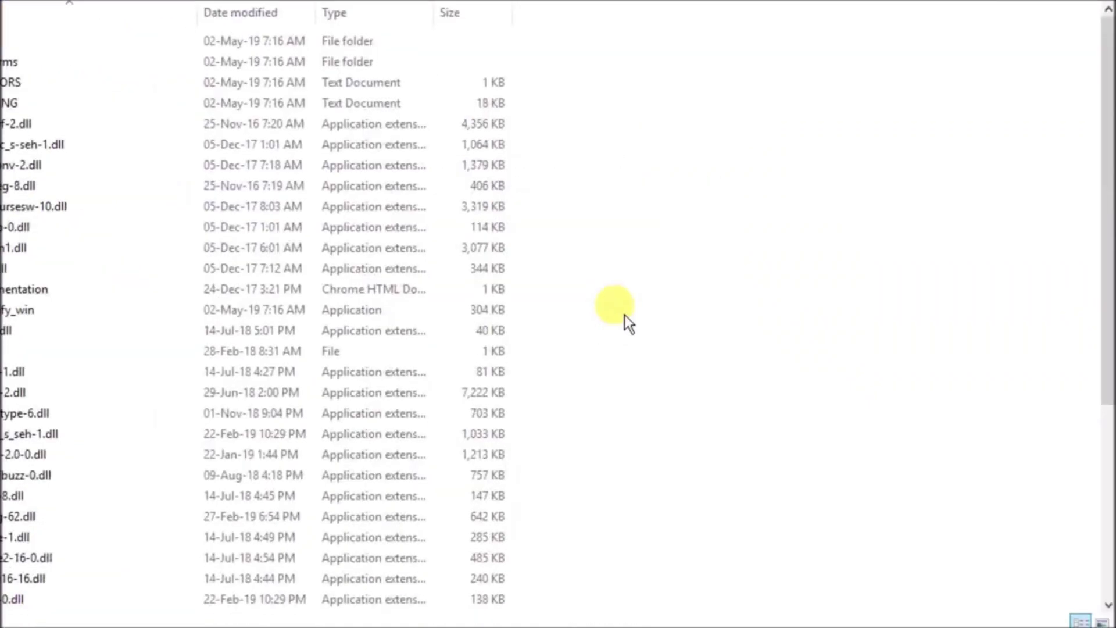
scroll(855, 402, down, 2)
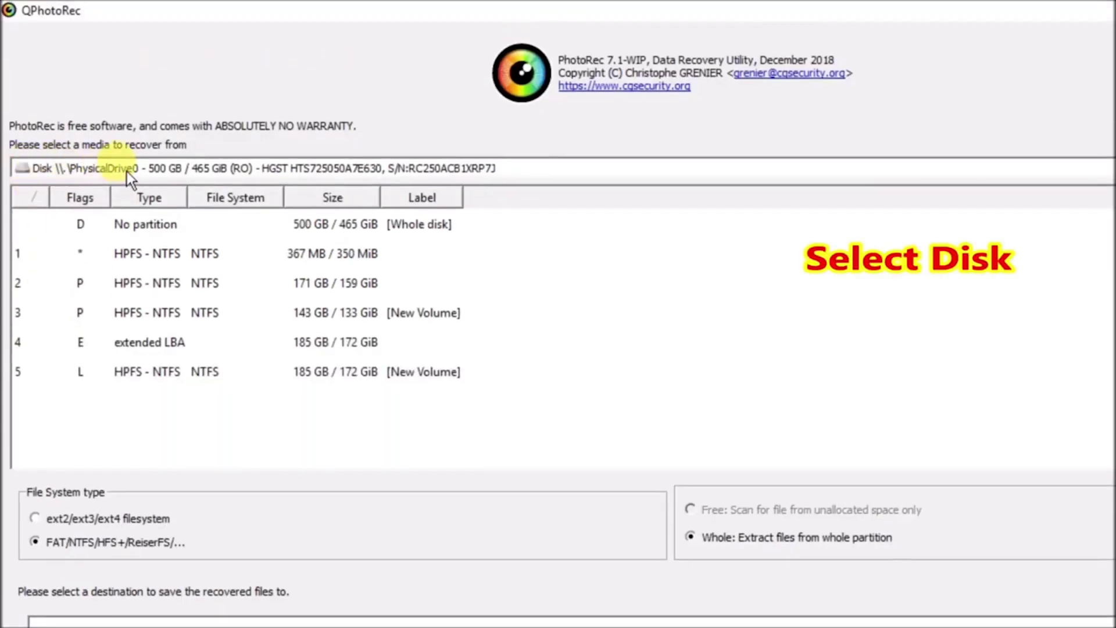
- Choose the 15 GB memory card disk and select its FAT32 partition
click(126, 168)
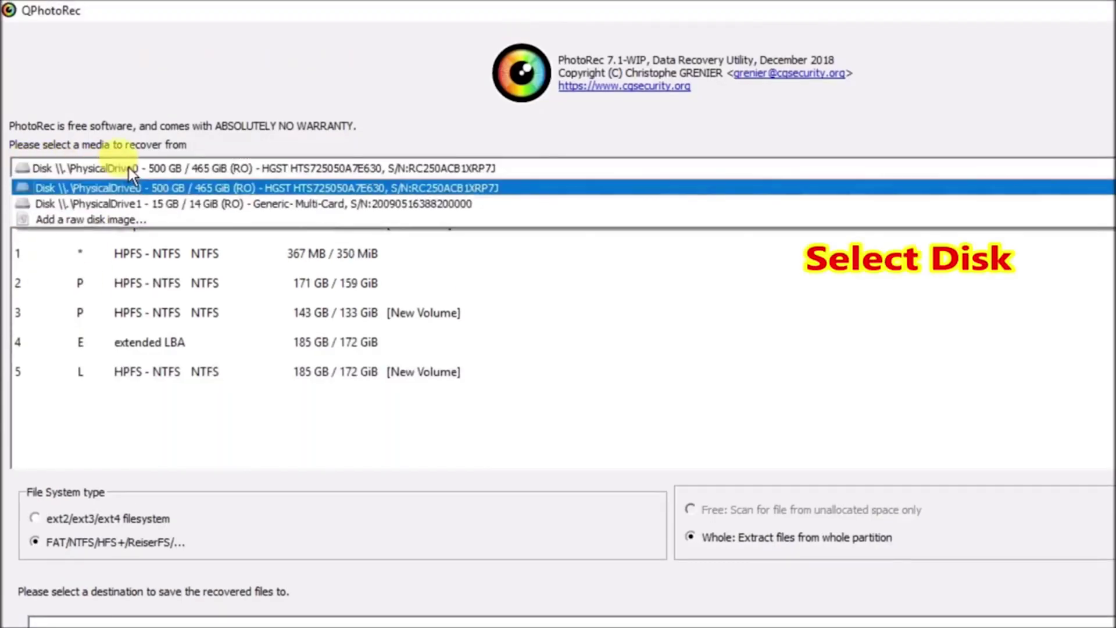
click(138, 203)
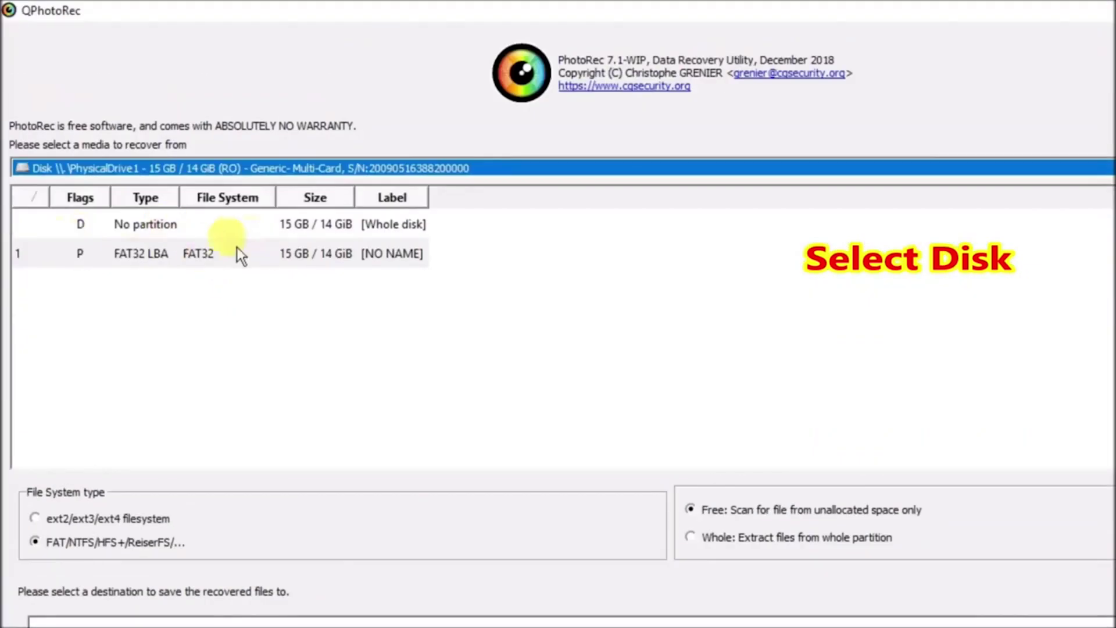
click(308, 250)
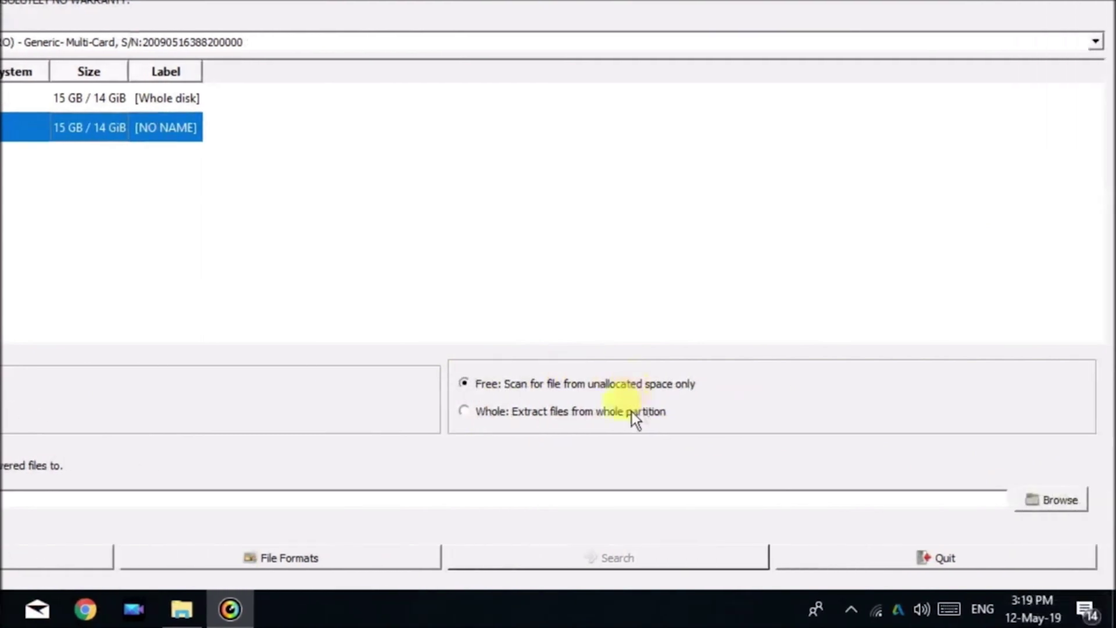
- Create a Desktop folder named 'recover' and set it as the recovery destination
click(1042, 497)
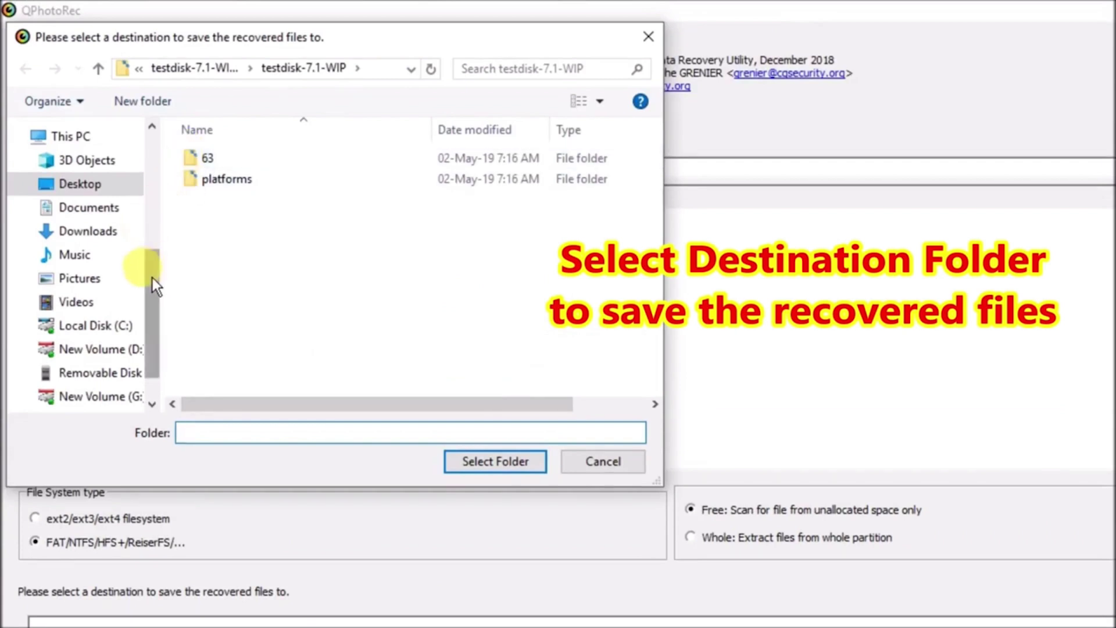
click(87, 186)
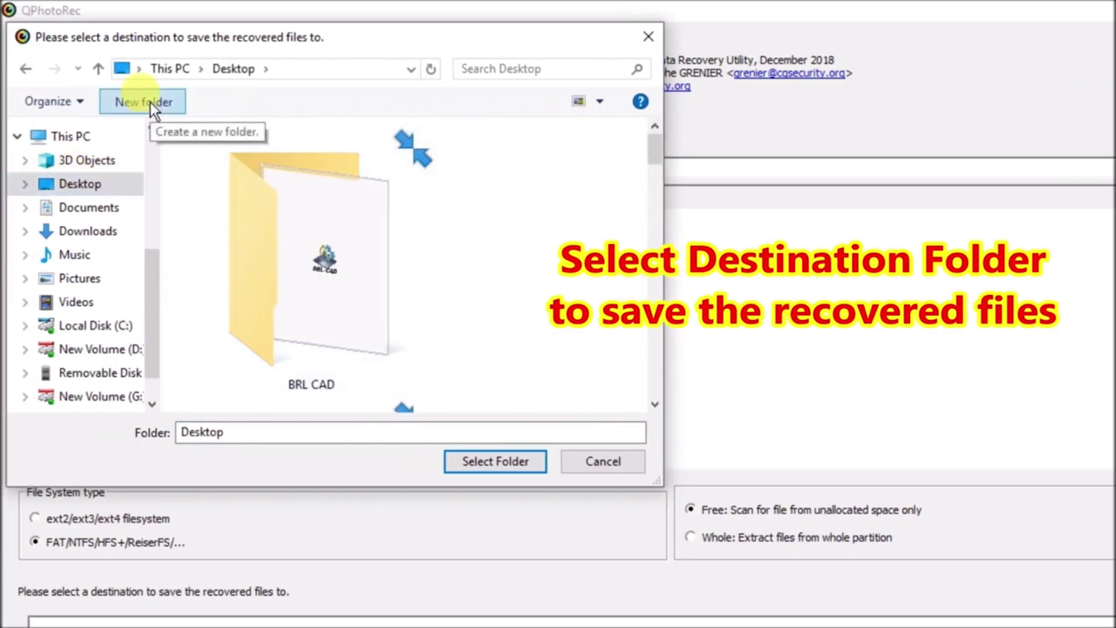
click(150, 102)
text(re)
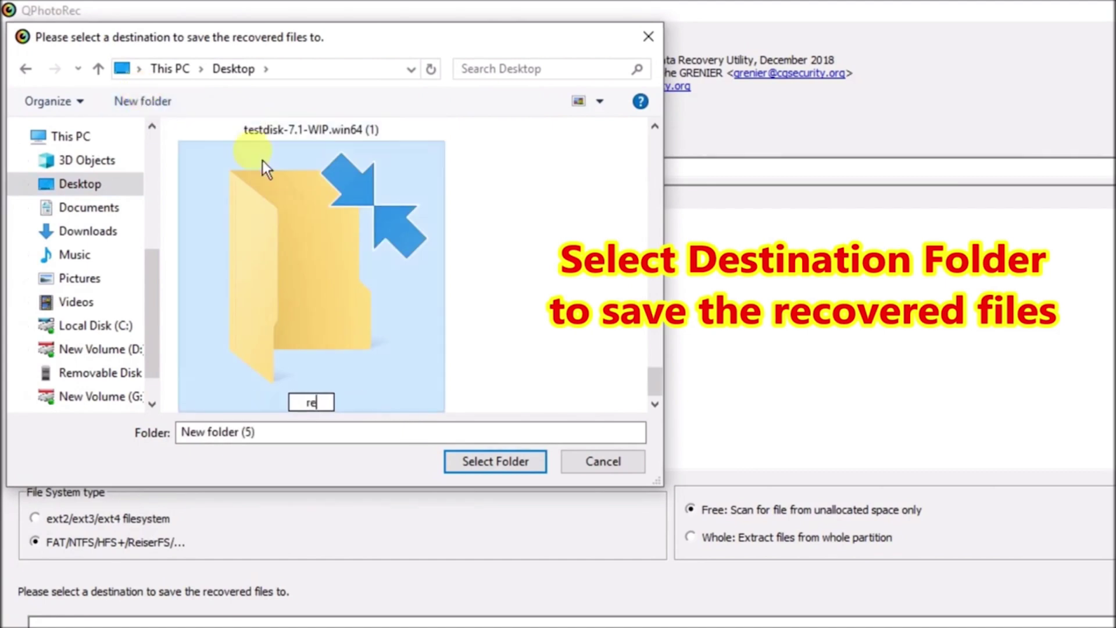
text(cover)
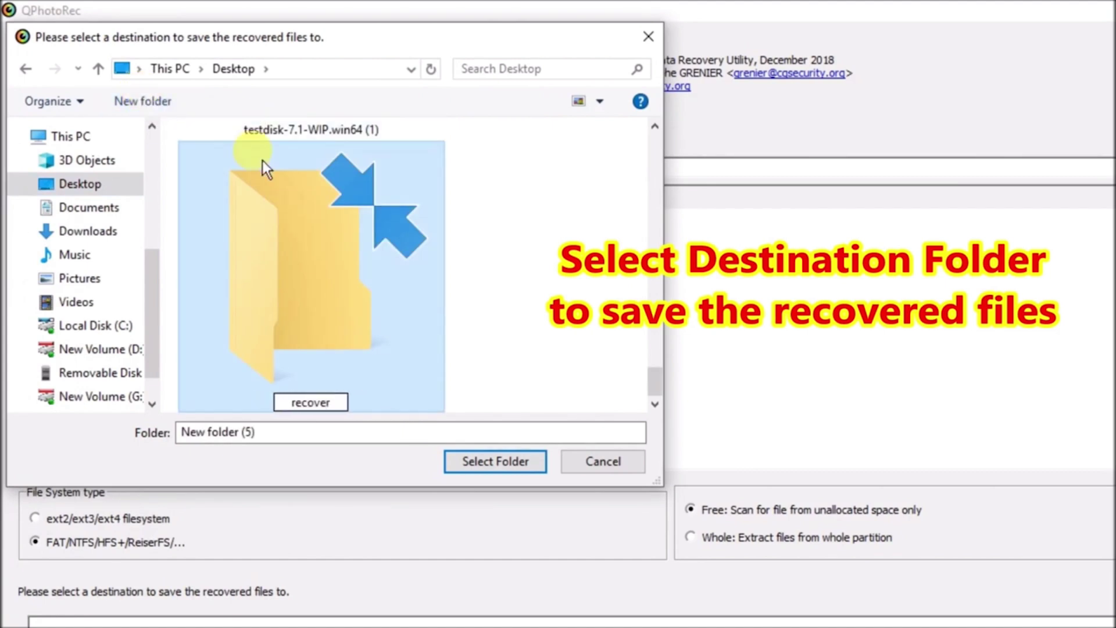
click(278, 280)
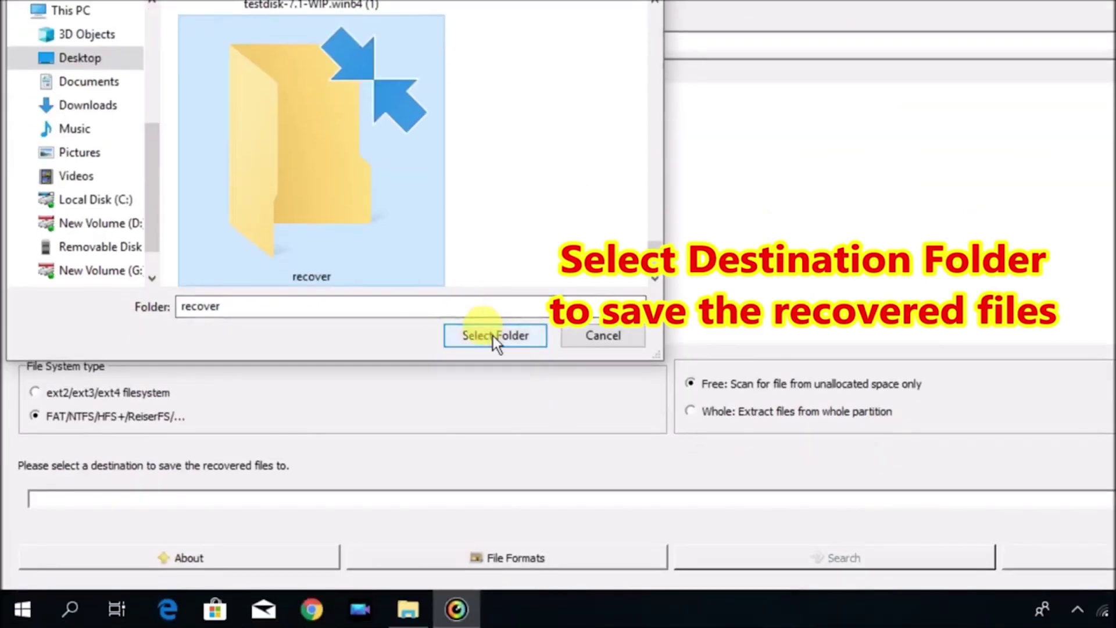
click(493, 336)
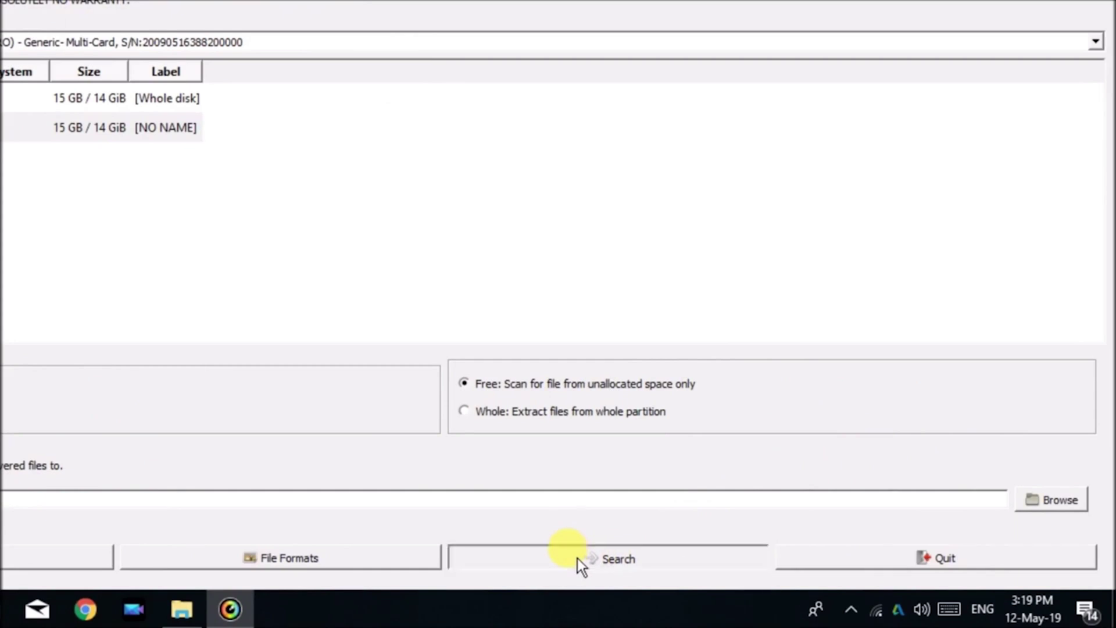
- Start the card scan, then open recover > recup_dir.1 on the Desktop to view recovered photos
click(578, 558)
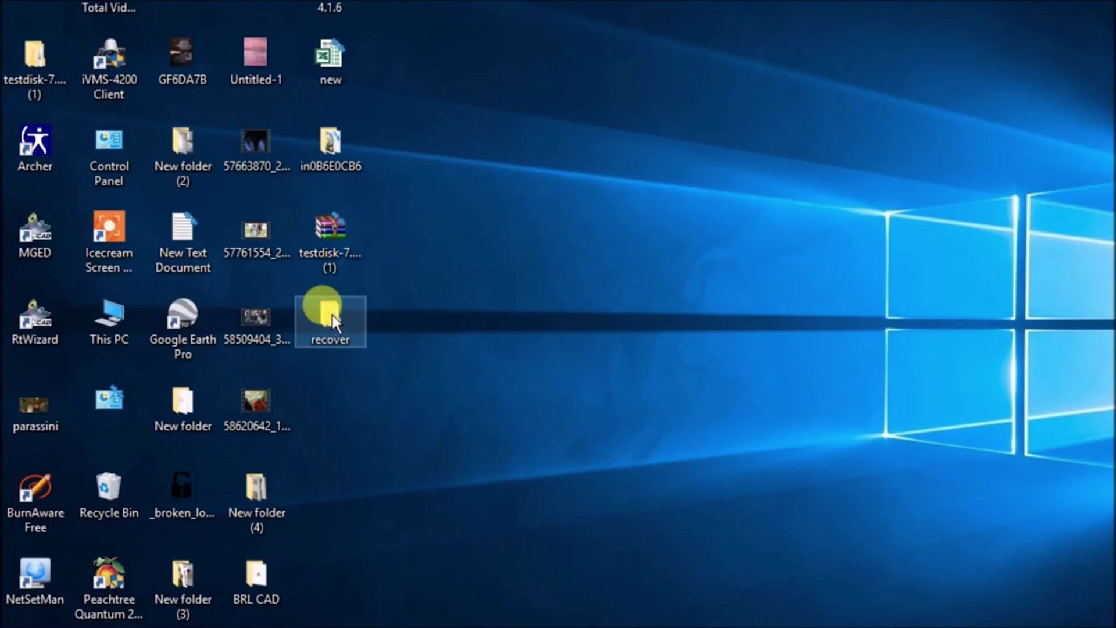
double_click(333, 315)
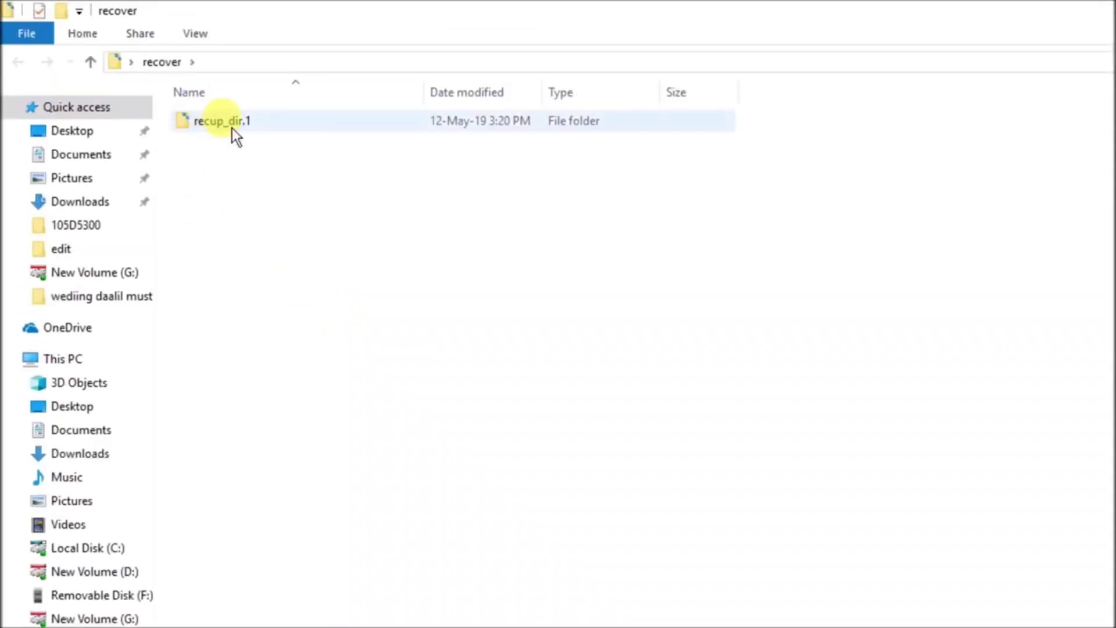
double_click(228, 119)
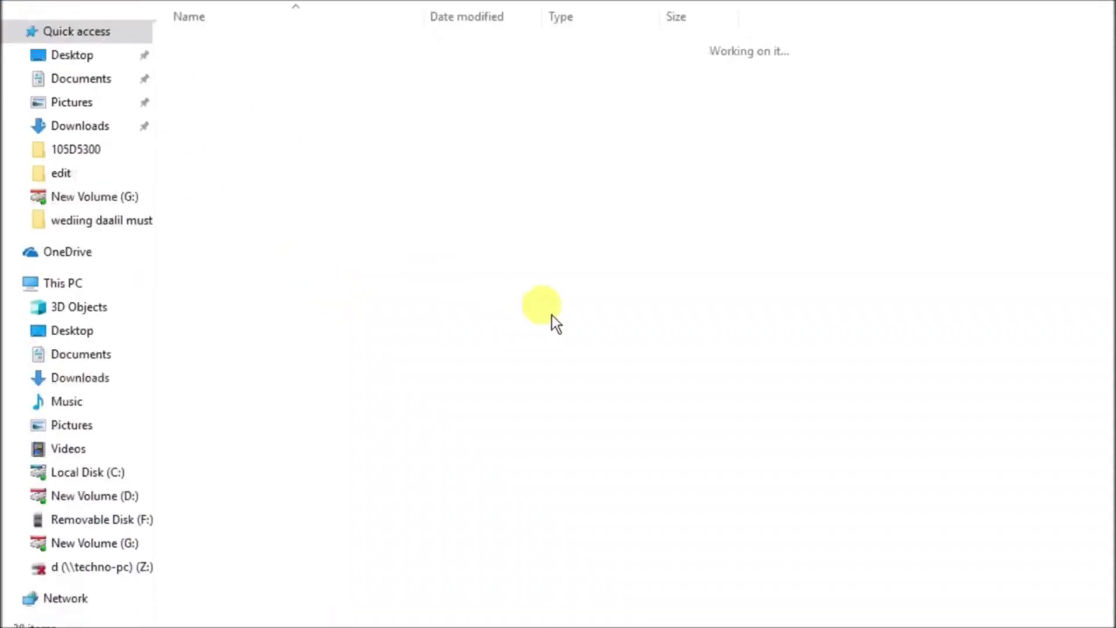